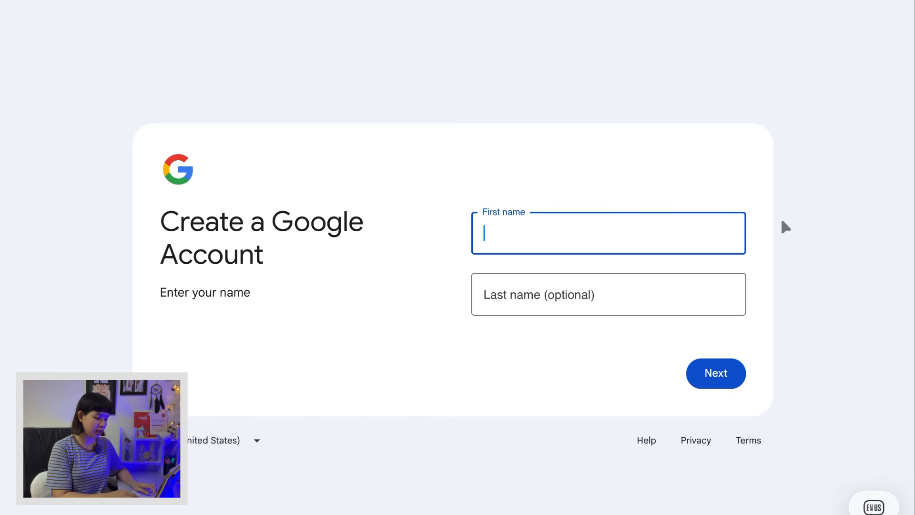
- Enter the first and last name, correcting the first name's initial to a capital K
key("Tab")
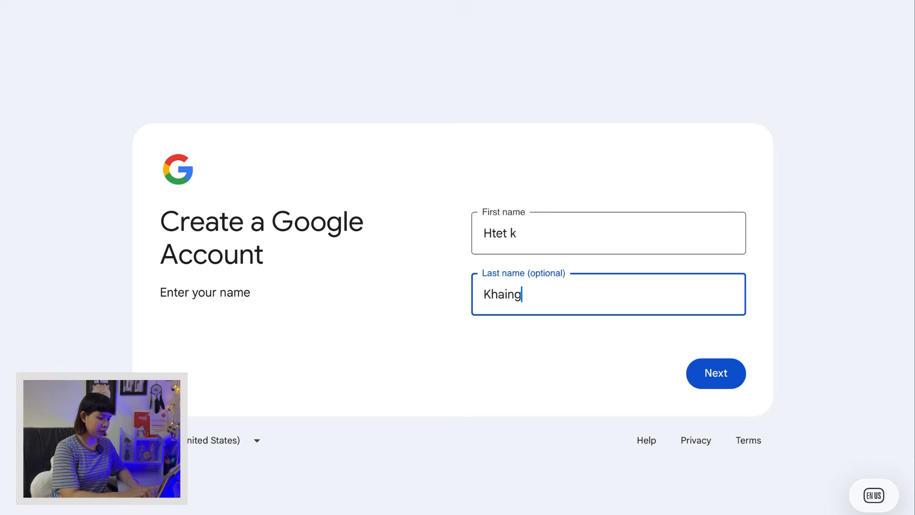
left_click(516, 233)
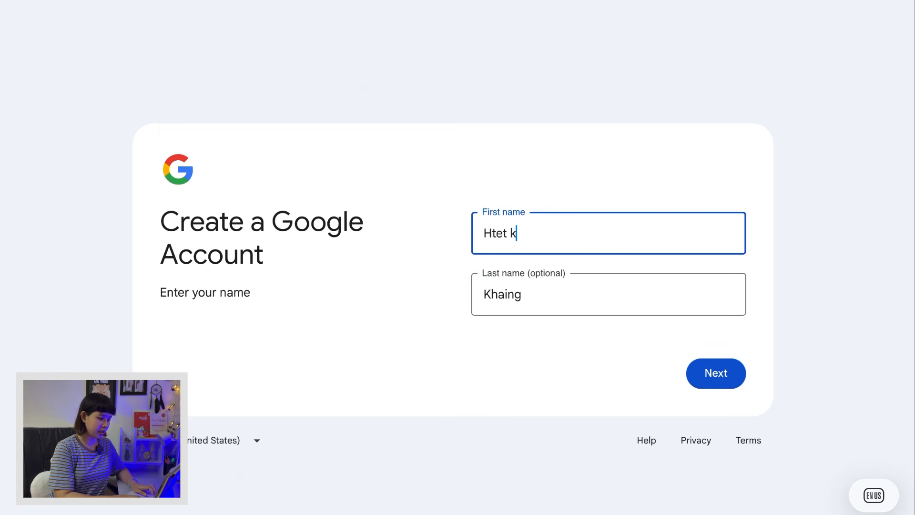
key("BackSpace")
type("K")
key("Return")
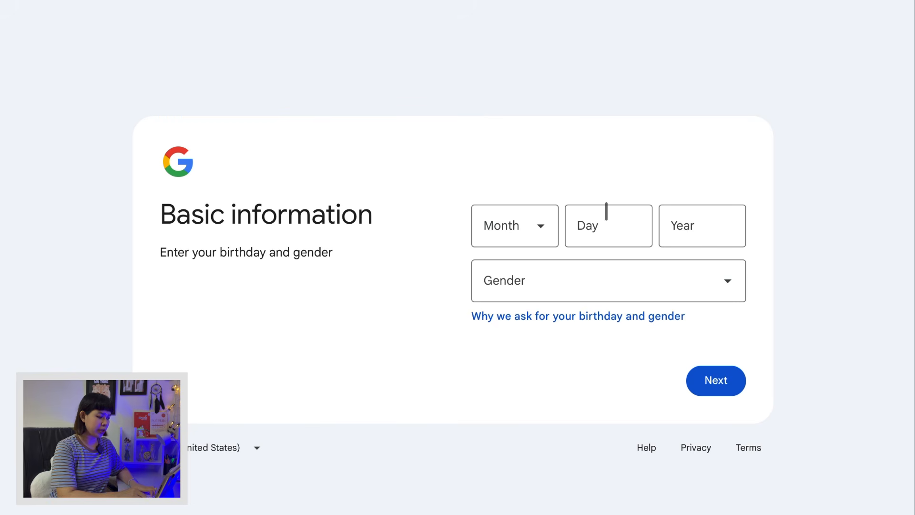
left_click(514, 226)
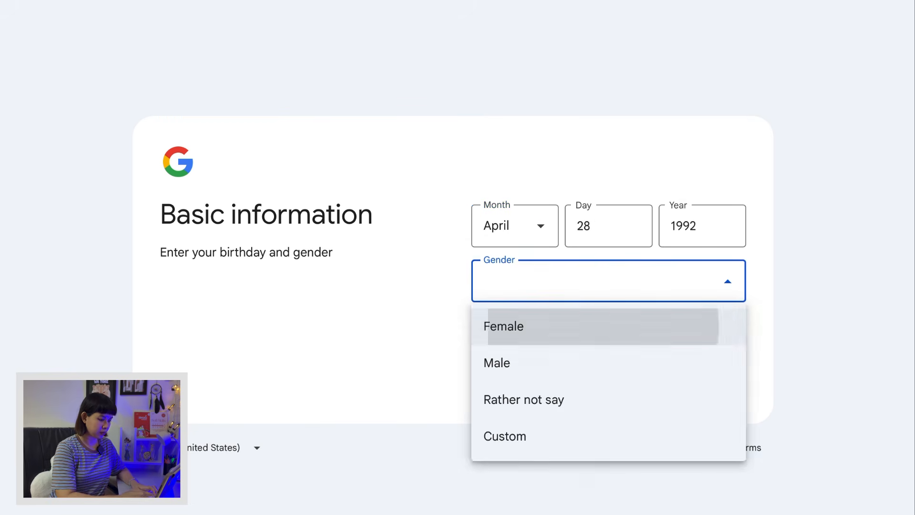
key("Return")
key("Return")
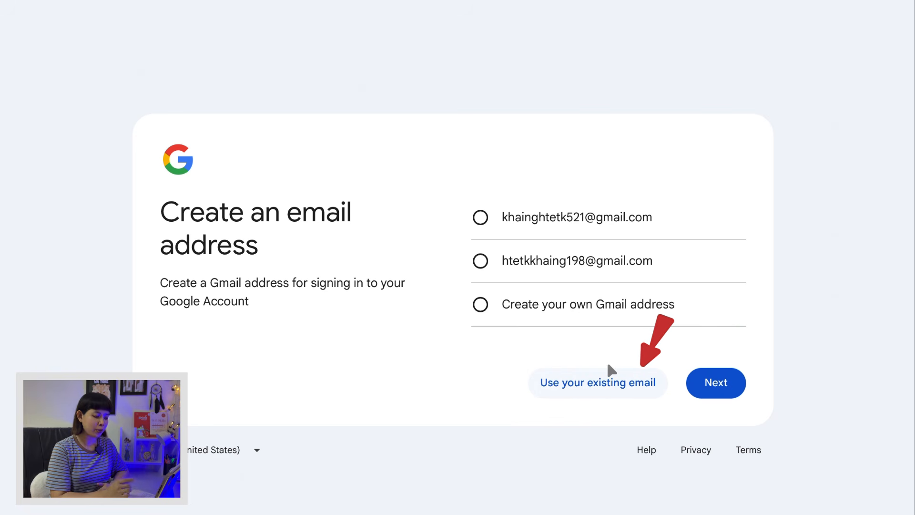
- Choose to use an existing email and submit the Outlook address
left_click(589, 383)
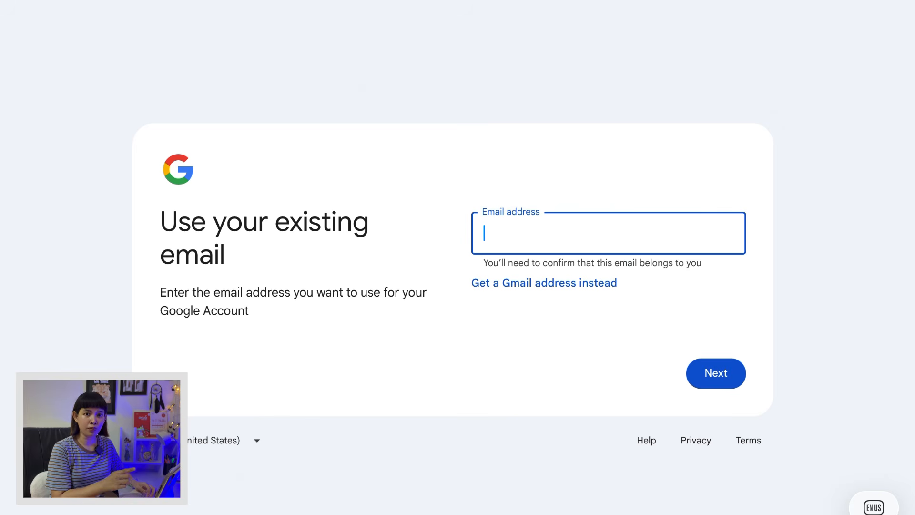
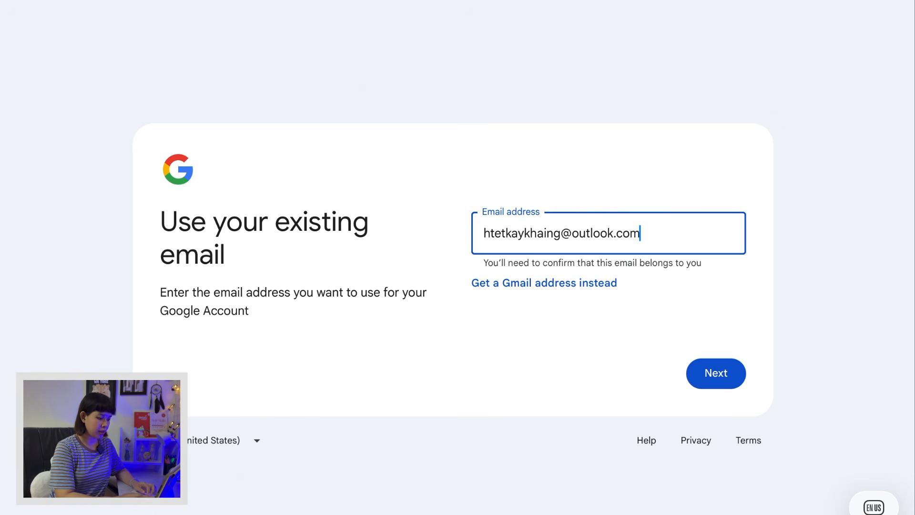
key("Return")
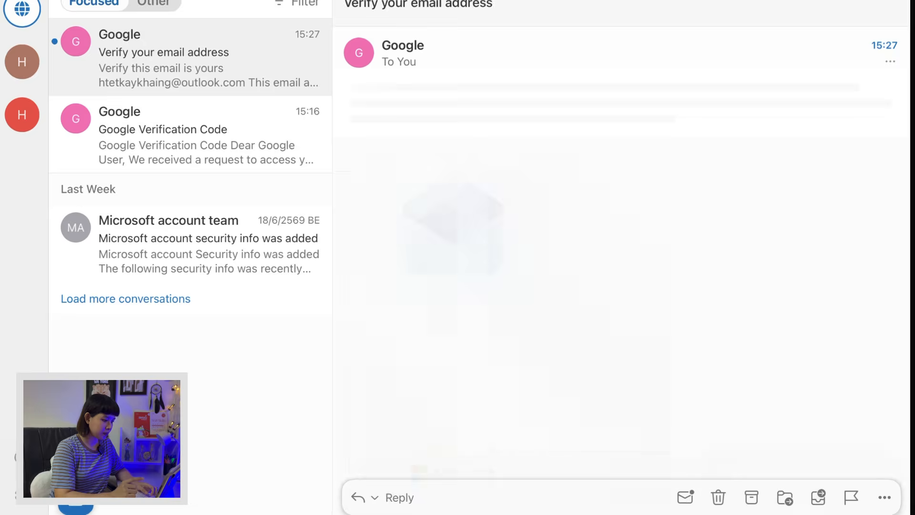
- Read the emailed code in Outlook and return to the browser's verification page
scroll(622, 257, "down", 3)
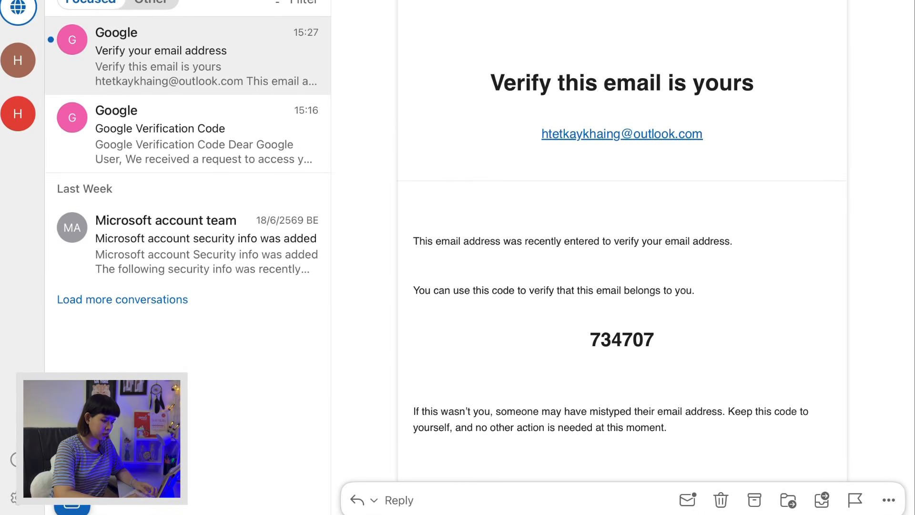
left_click_drag(458, 512, 458, 258)
left_click(742, 277)
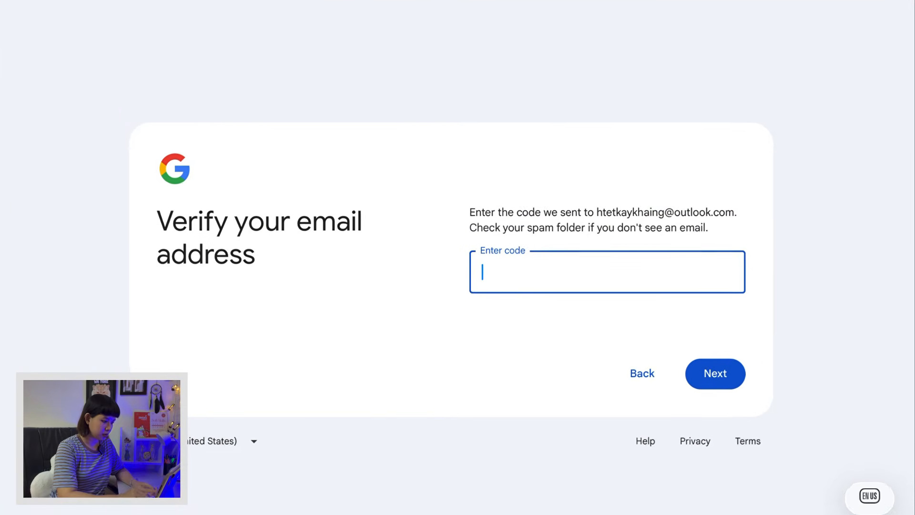
- Enter the emailed verification code, then submit the new password and its confirmation
left_click(482, 271)
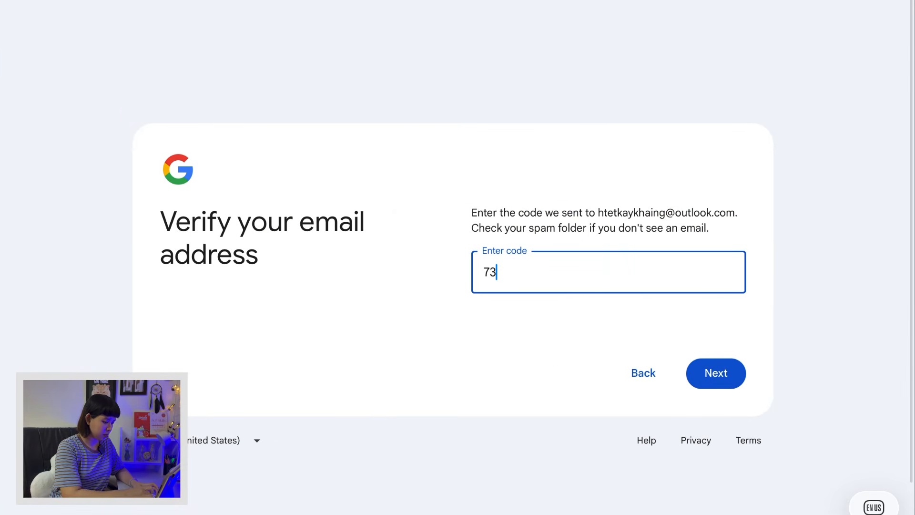
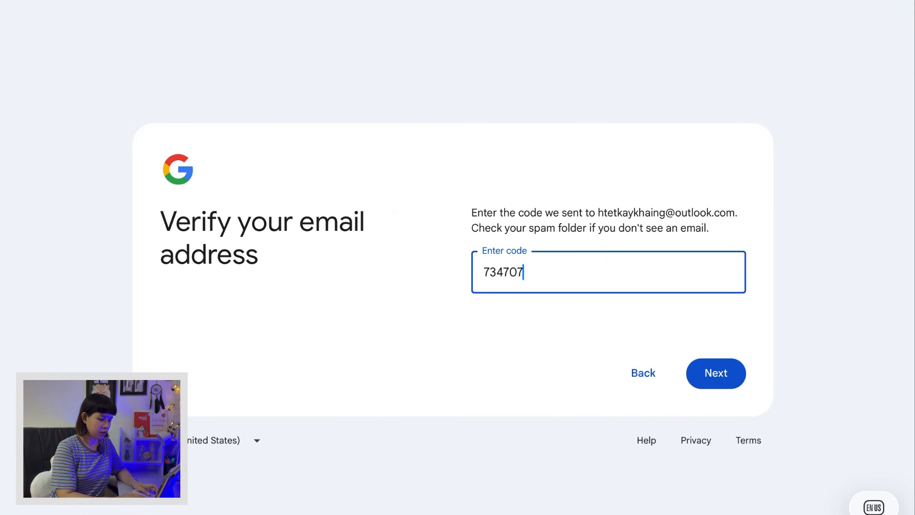
left_click(716, 373)
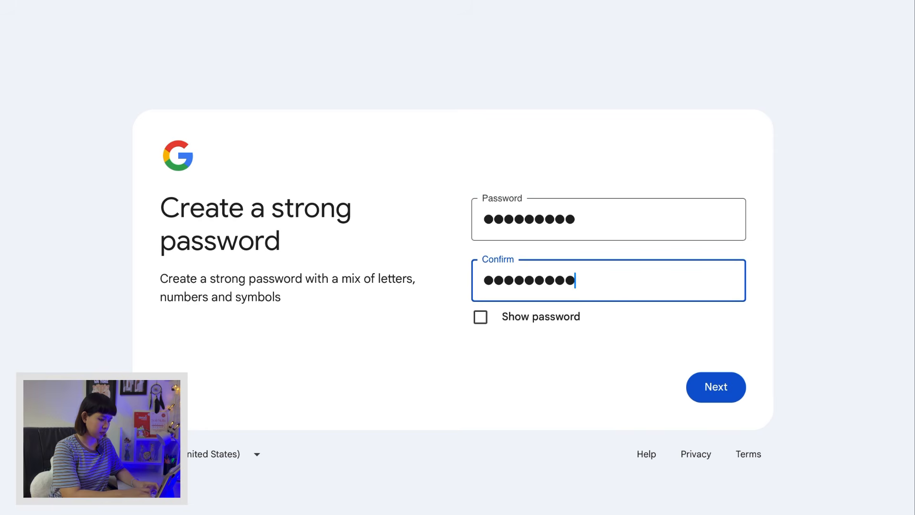
key("Return")
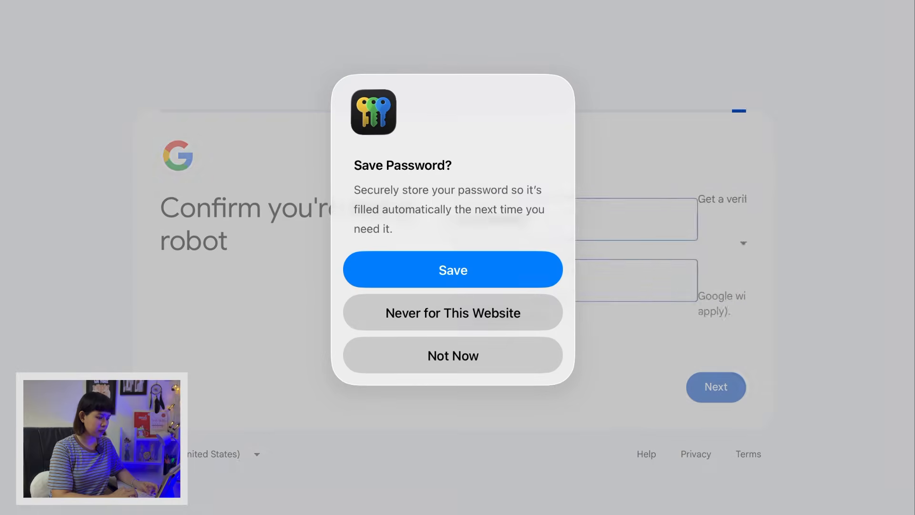
- Save the password in the browser and begin phone verification from the phone number field
left_click(463, 269)
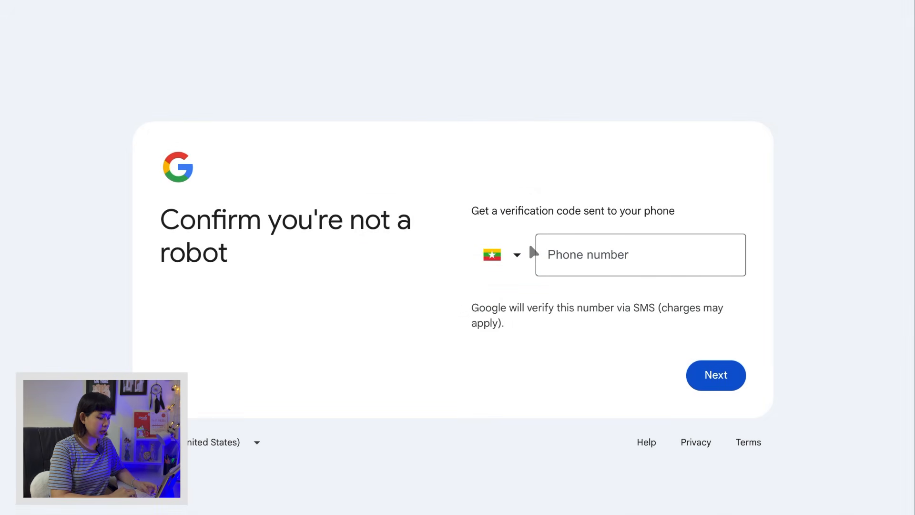
left_click(576, 254)
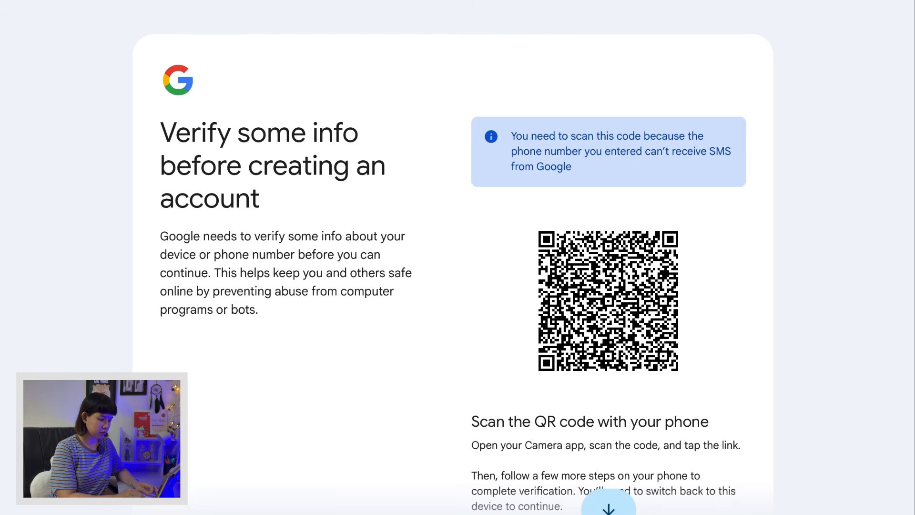
scroll(457, 257, "down", 2)
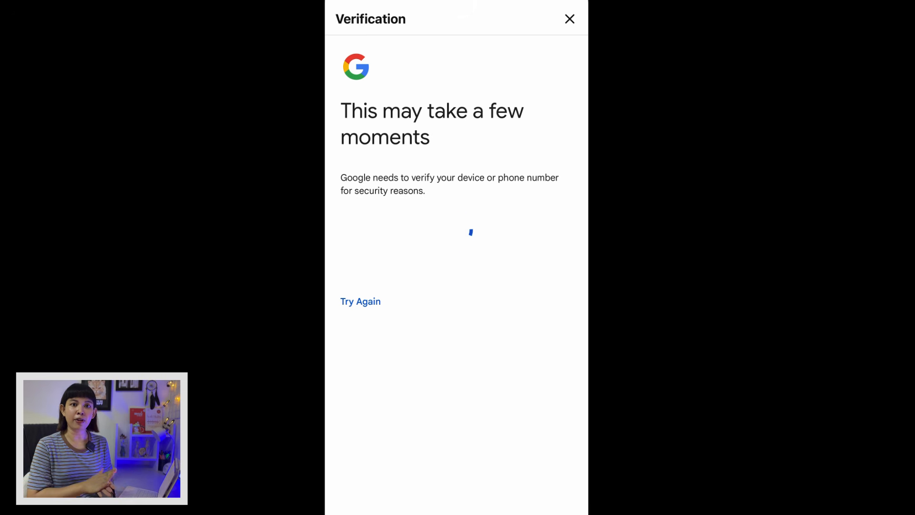
- Send Google's prefilled verification SMS from the iPhone using the ATOM line
scroll(457, 274, "up", 1)
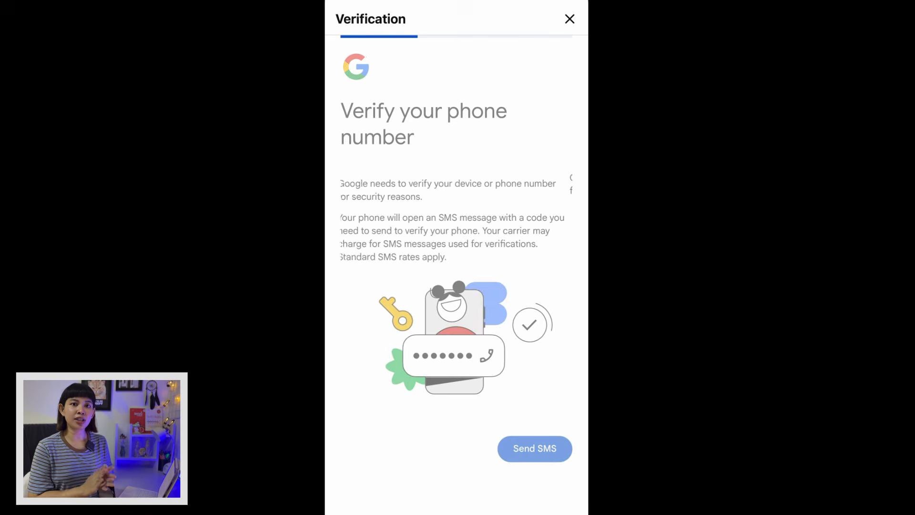
left_click(535, 448)
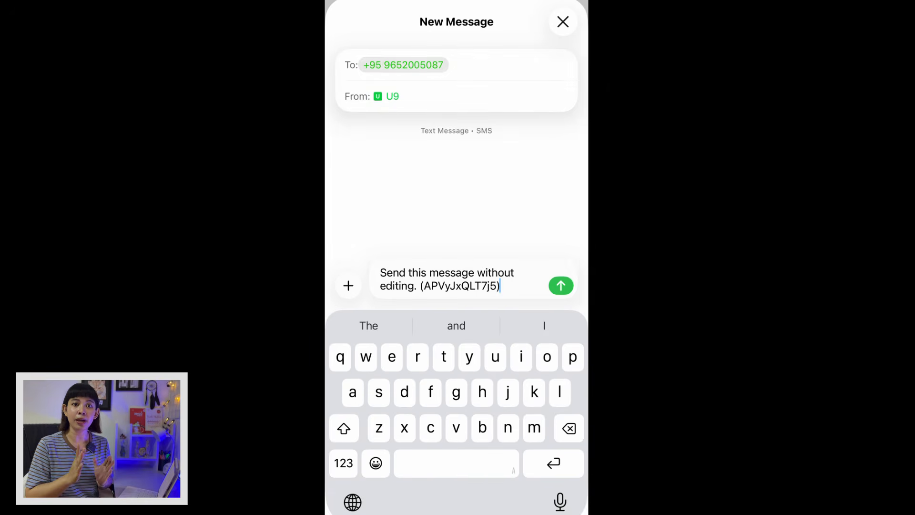
left_click(392, 97)
left_click(437, 133)
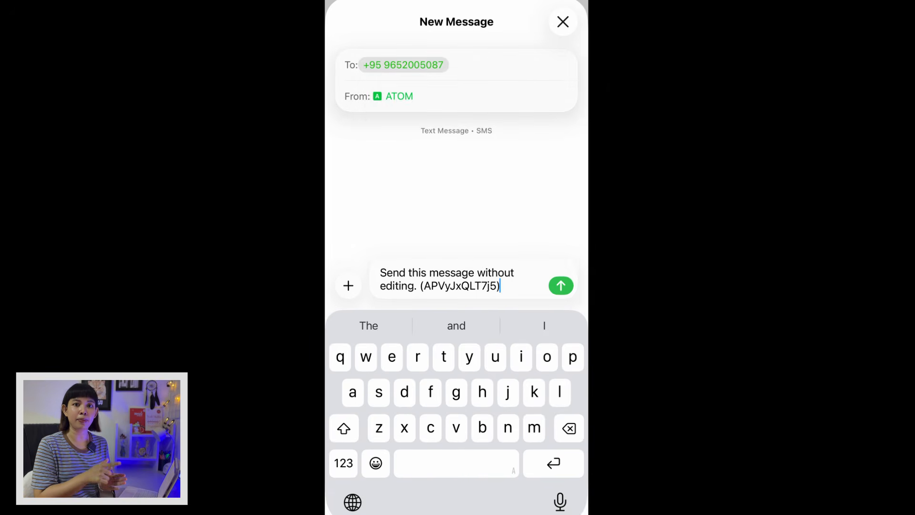
left_click(561, 286)
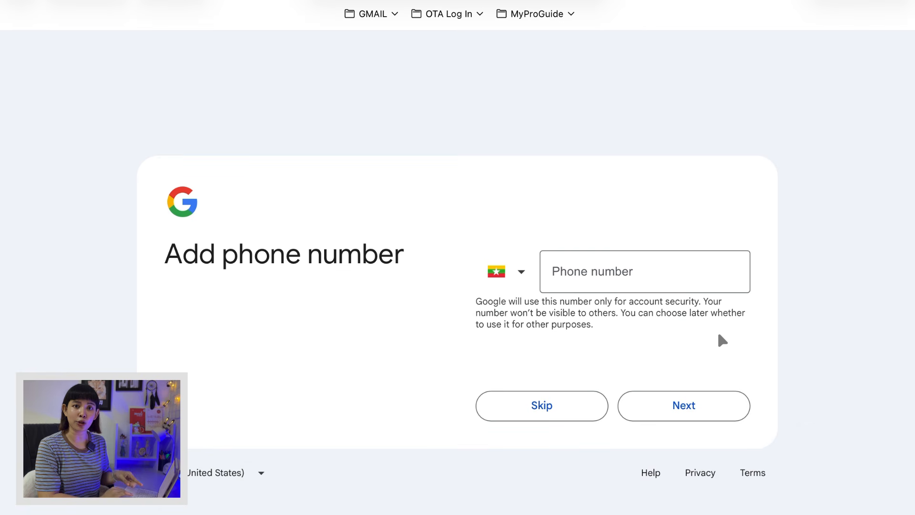
- Skip the phone number, confirm the account review, and scroll through Privacy and Terms
left_click(560, 406)
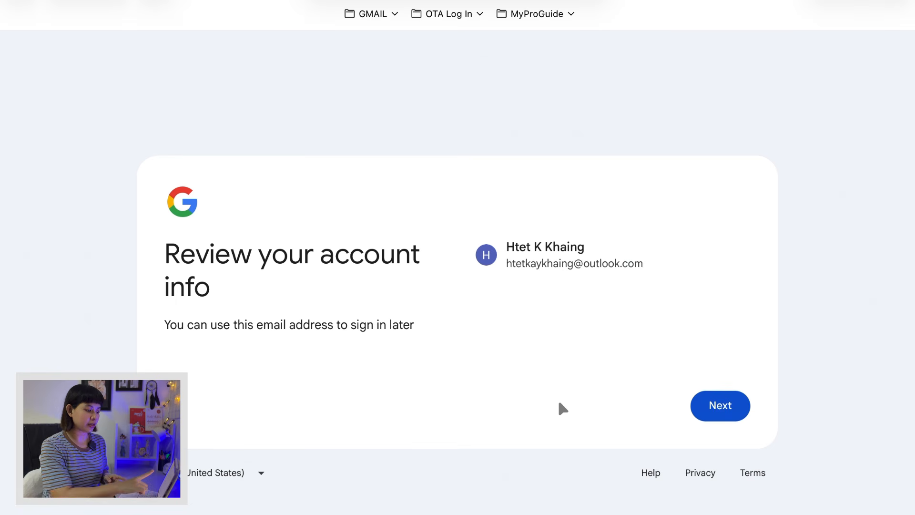
key("Return")
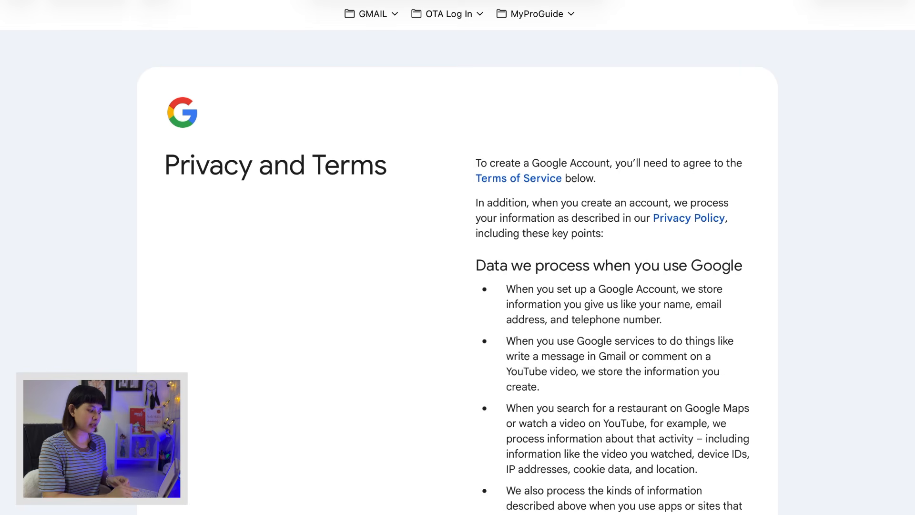
scroll(457, 257, "down", 5)
scroll(612, 257, "down", 10)
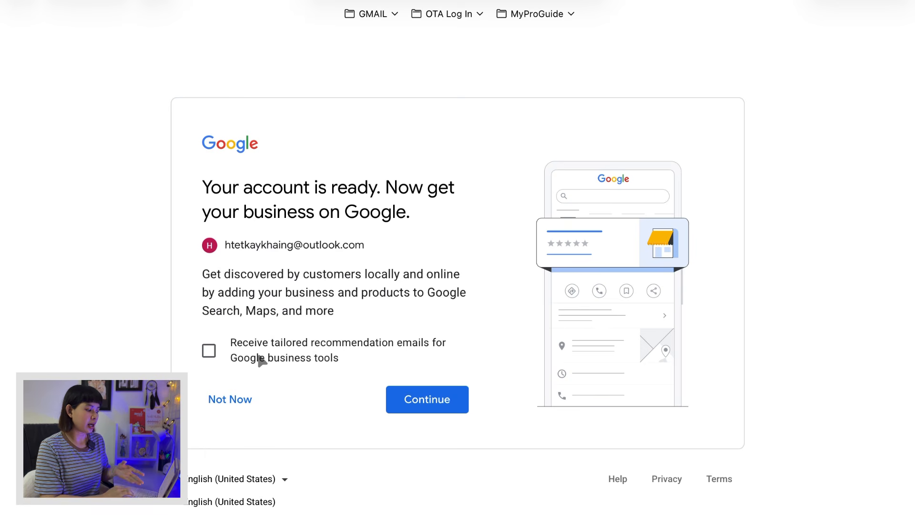
- Opt in to tailored recommendation emails, then choose Not Now on the business setup offer
left_click(212, 355)
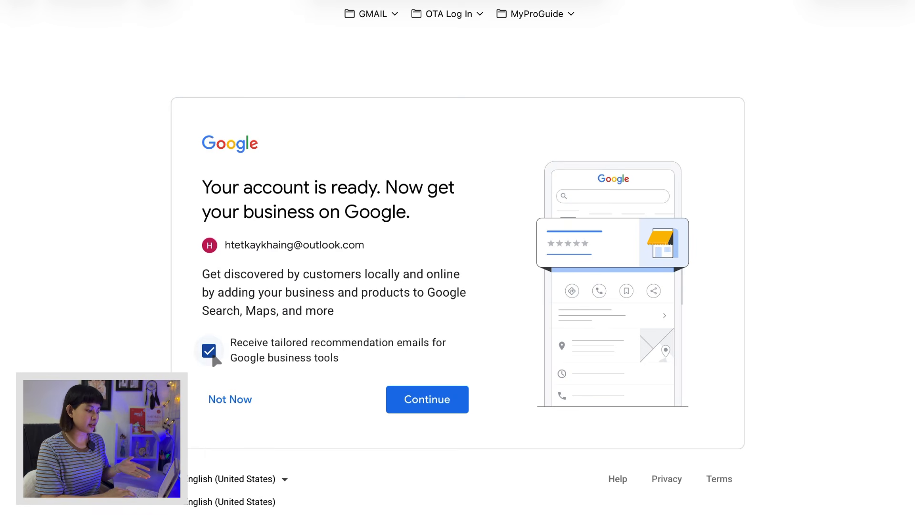
left_click(396, 404)
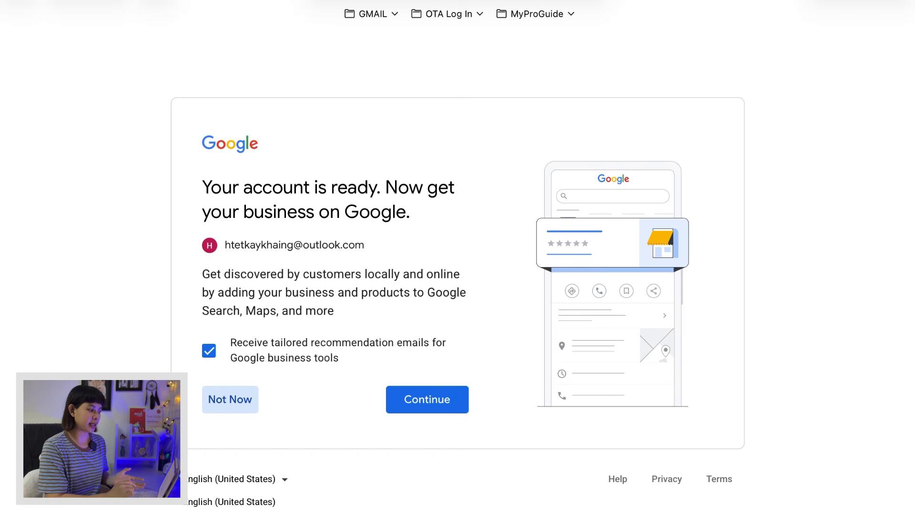
left_click(231, 399)
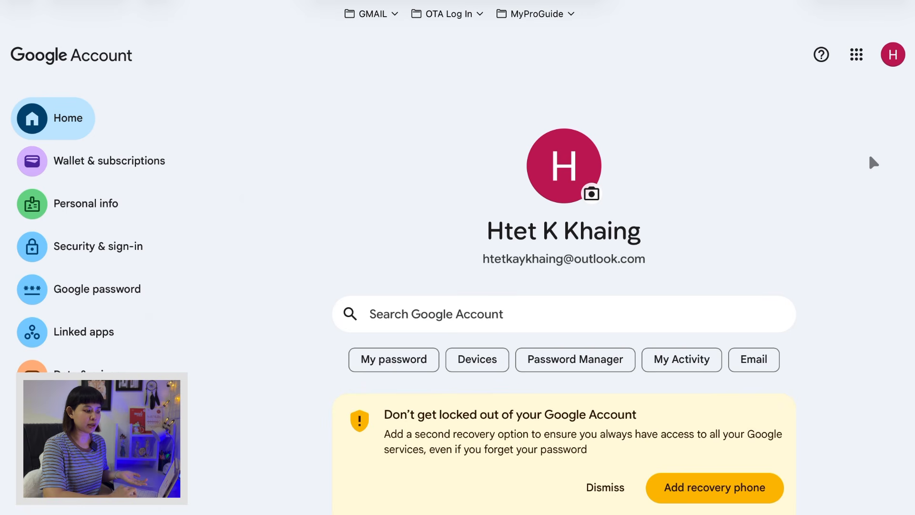
left_click(892, 55)
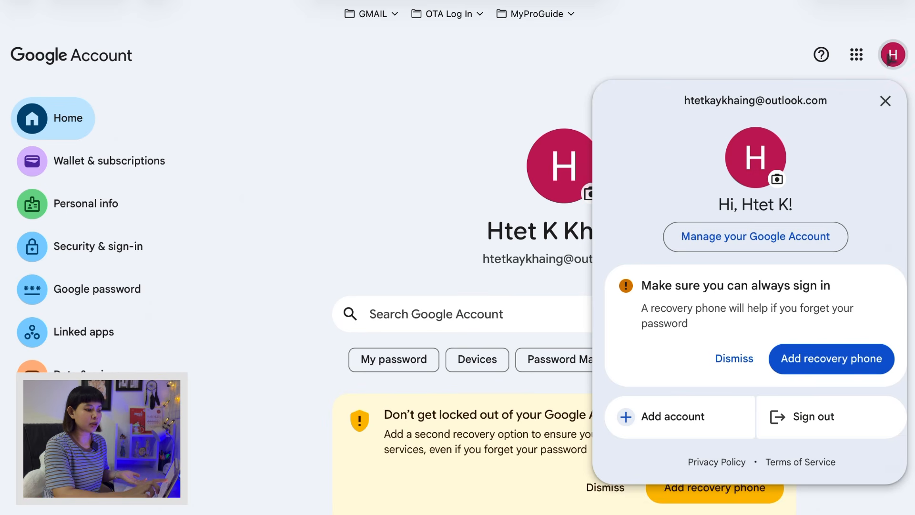
left_click(855, 55)
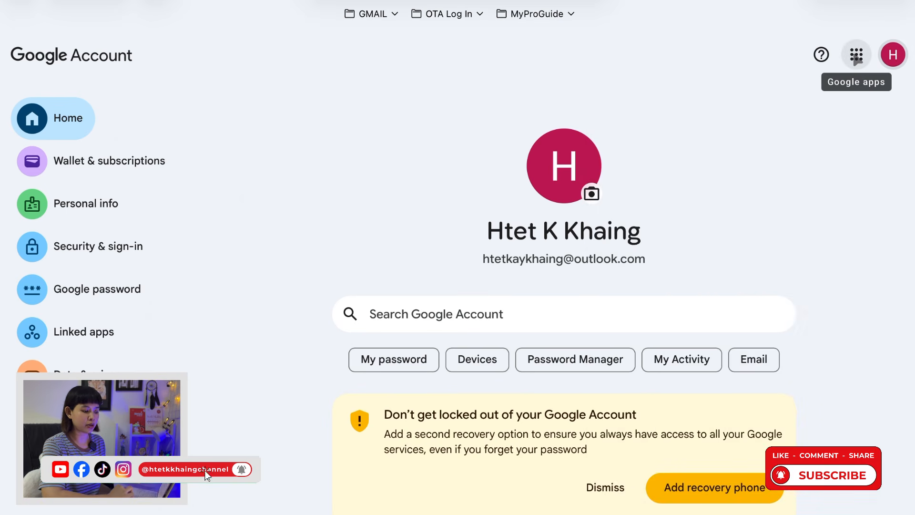
left_click(856, 56)
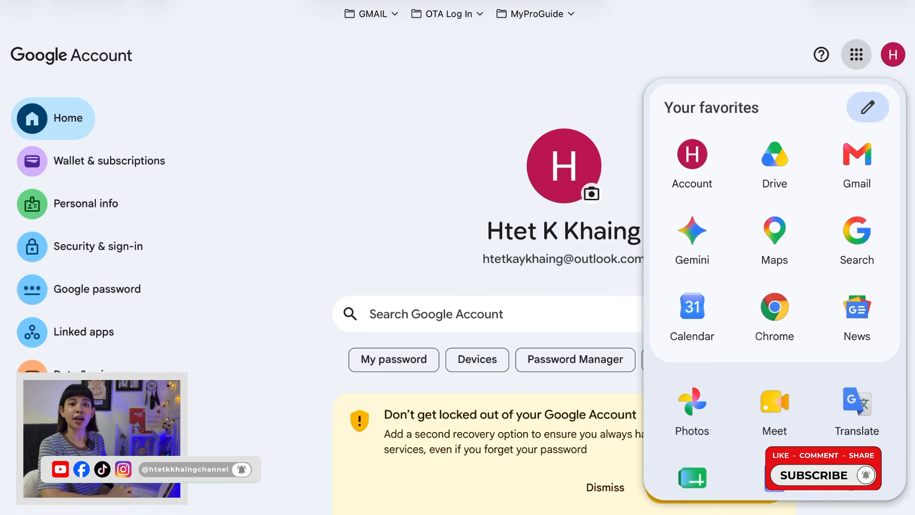
scroll(759, 244, "down", 7)
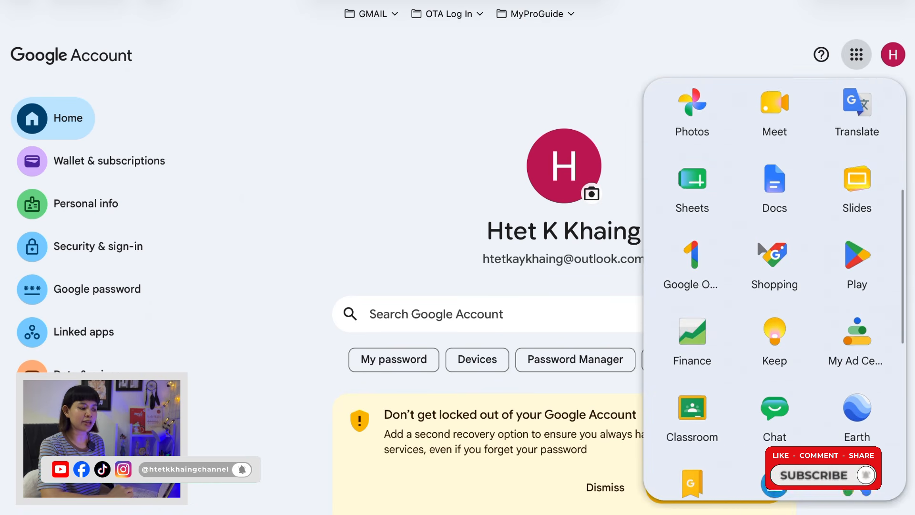
scroll(758, 245, "up", 8)
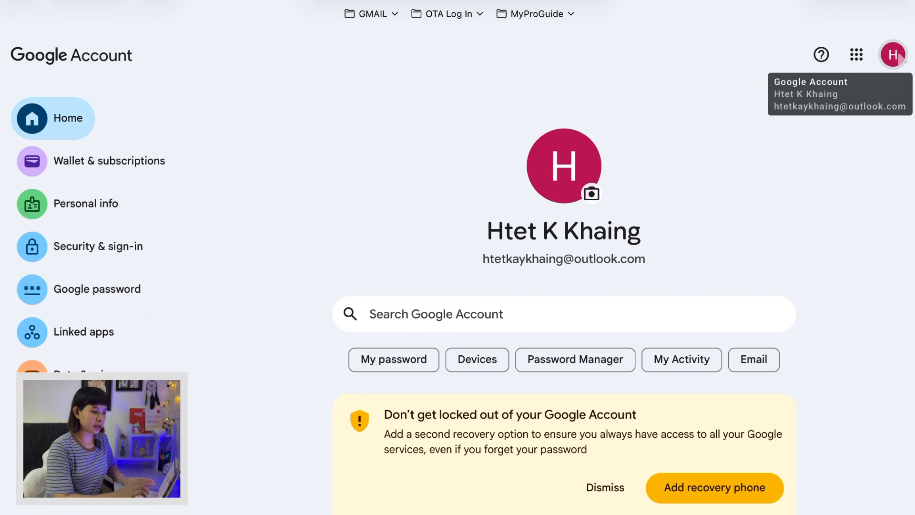
left_click(899, 57)
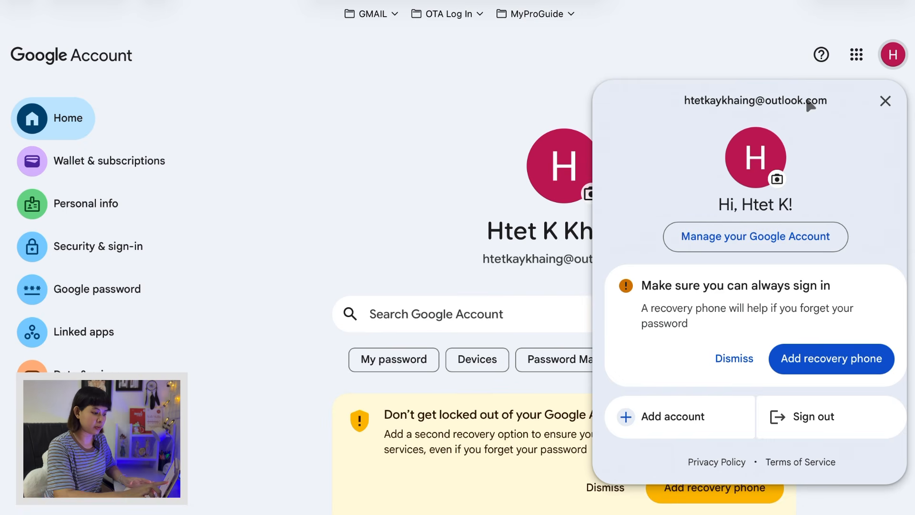
key("Escape")
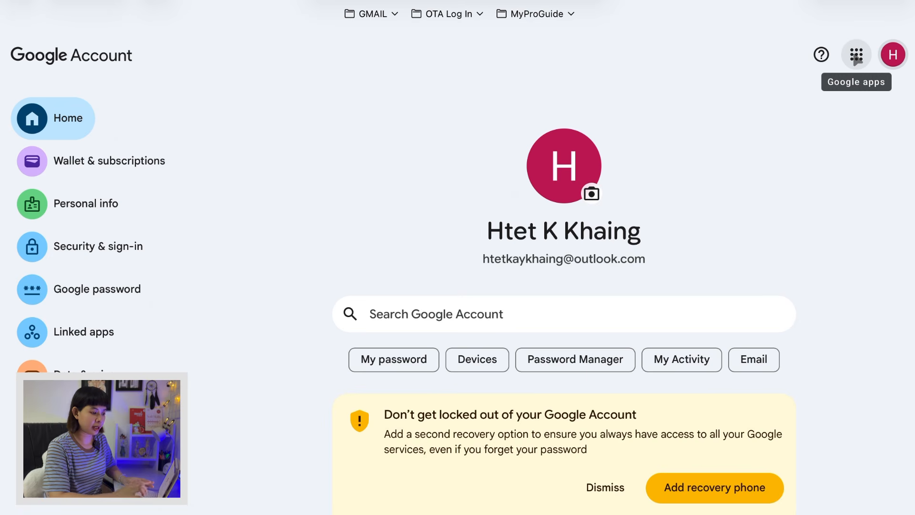
left_click(857, 57)
scroll(752, 228, "down", 8)
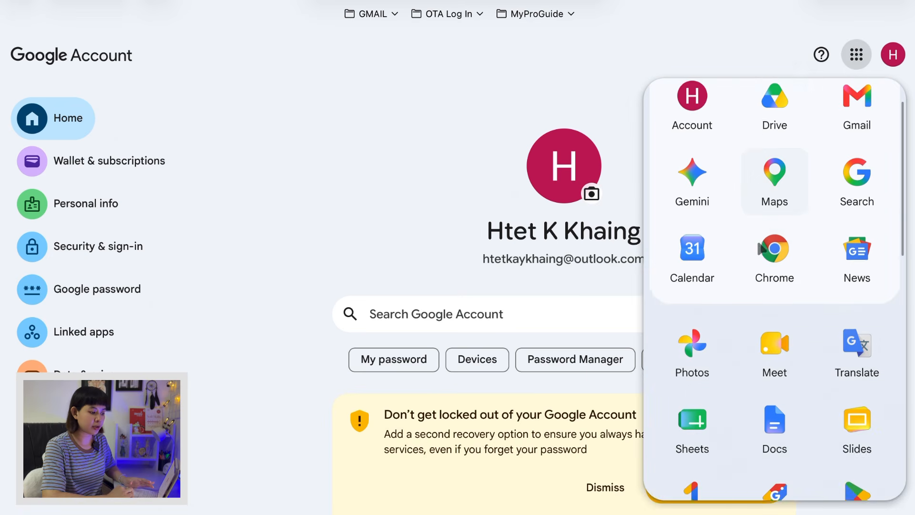
scroll(758, 244, "up", 8)
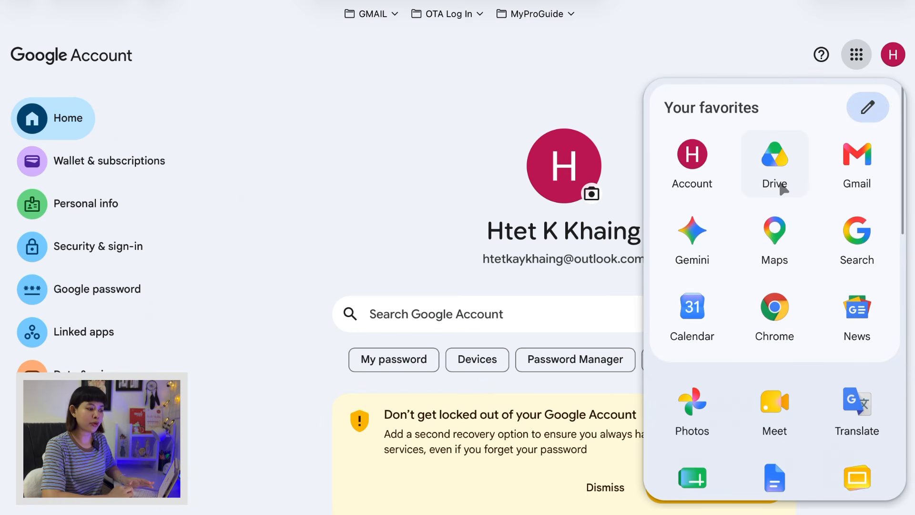
left_click(856, 56)
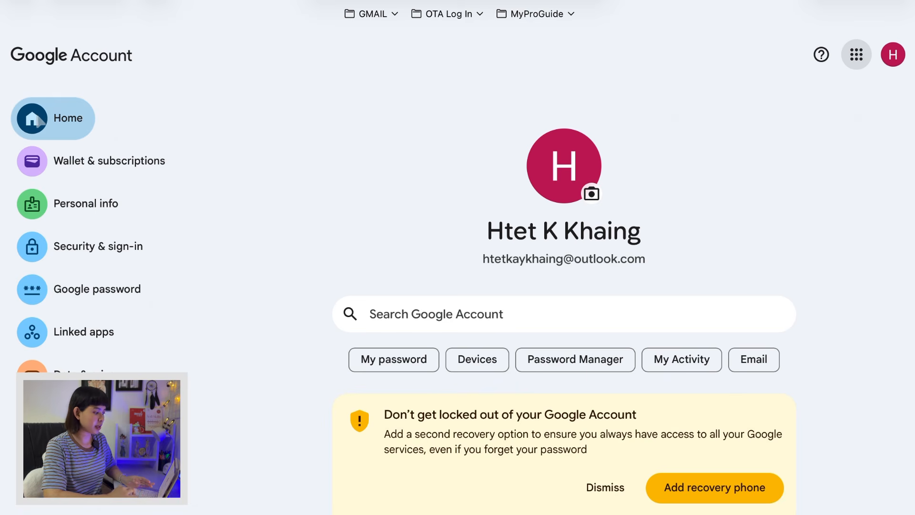
scroll(664, 284, "down", 2)
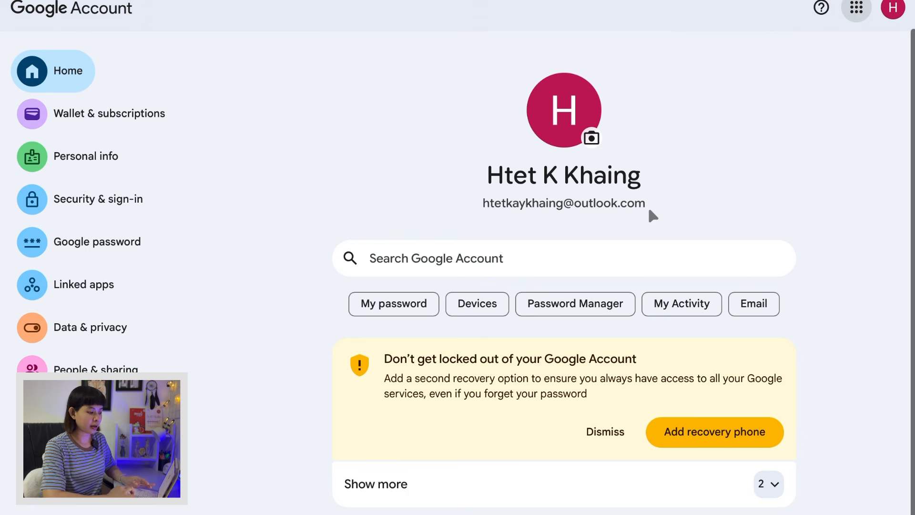
scroll(506, 204, "down", 1)
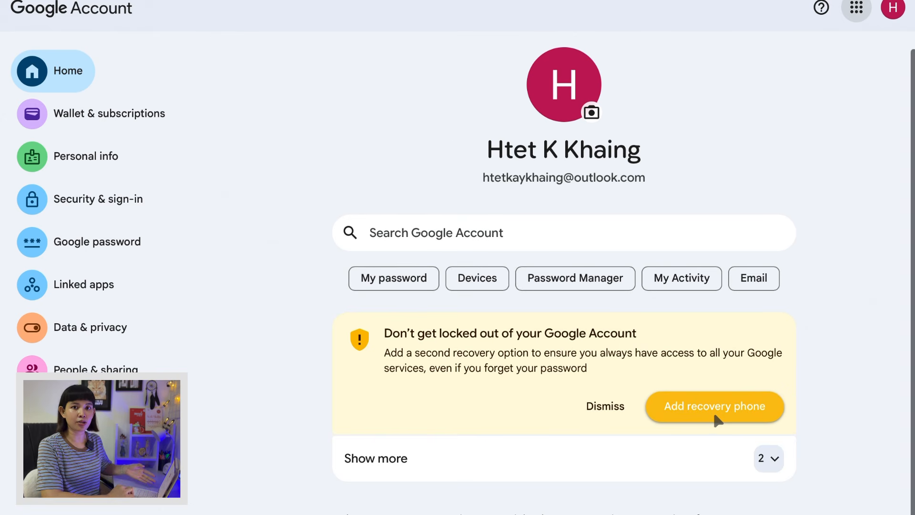
scroll(433, 332, "up", 2)
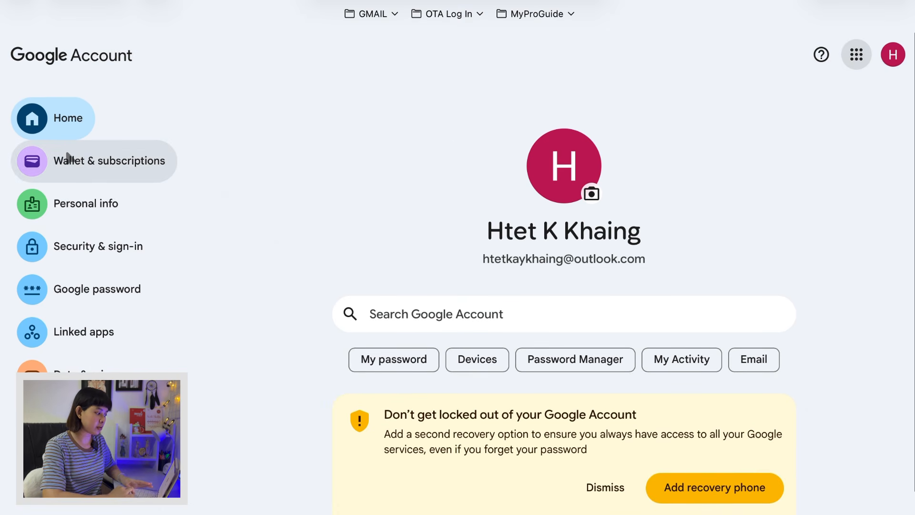
- Open Wallet & subscriptions and scroll through its payment methods and subscriptions
left_click(68, 158)
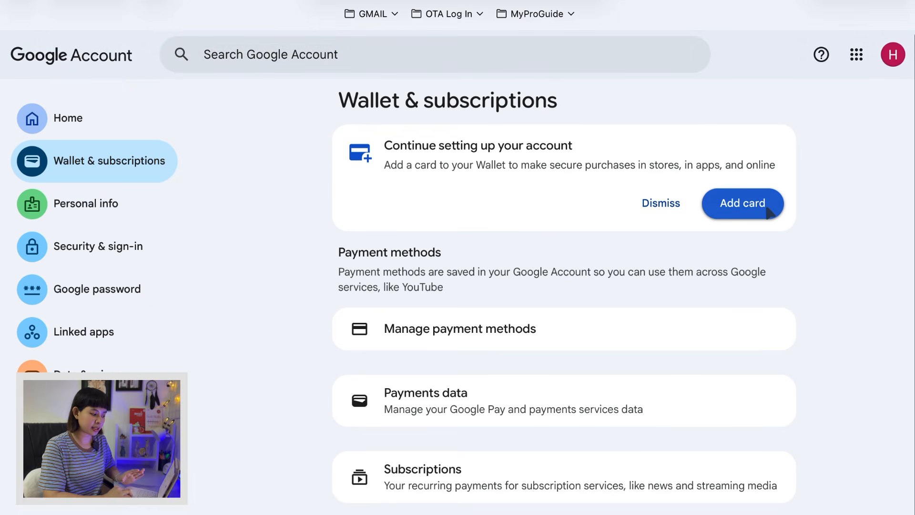
scroll(582, 381, "down", 2)
scroll(579, 383, "up", 1)
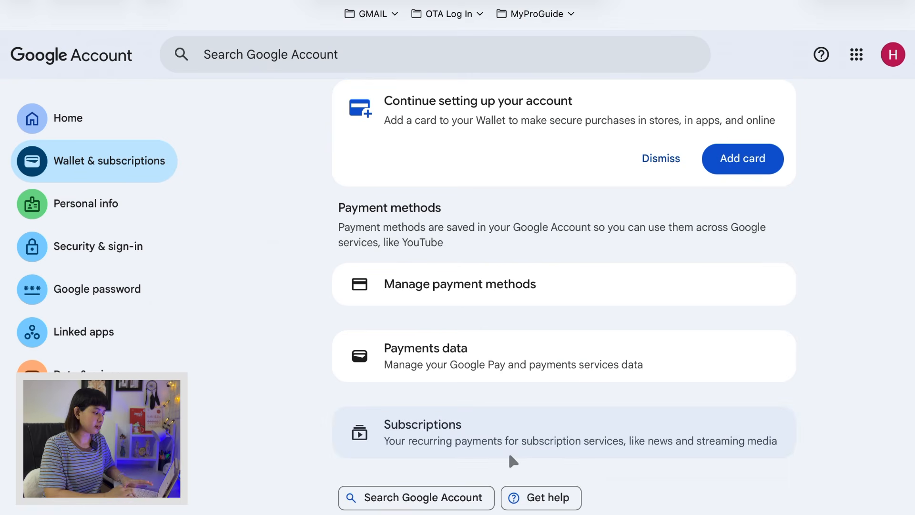
- Review the Personal info page's profile entries, then go to Security & sign-in
left_click(100, 216)
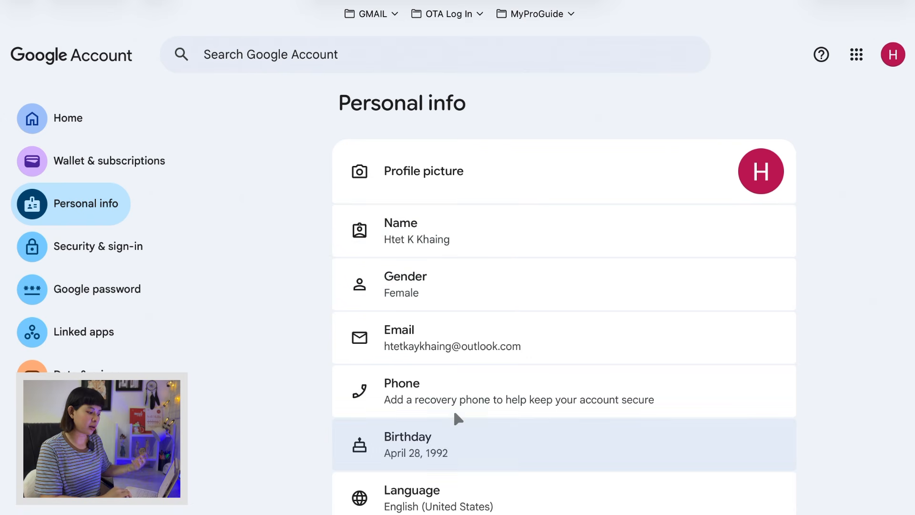
scroll(455, 417, "down", 4)
scroll(455, 413, "up", 5)
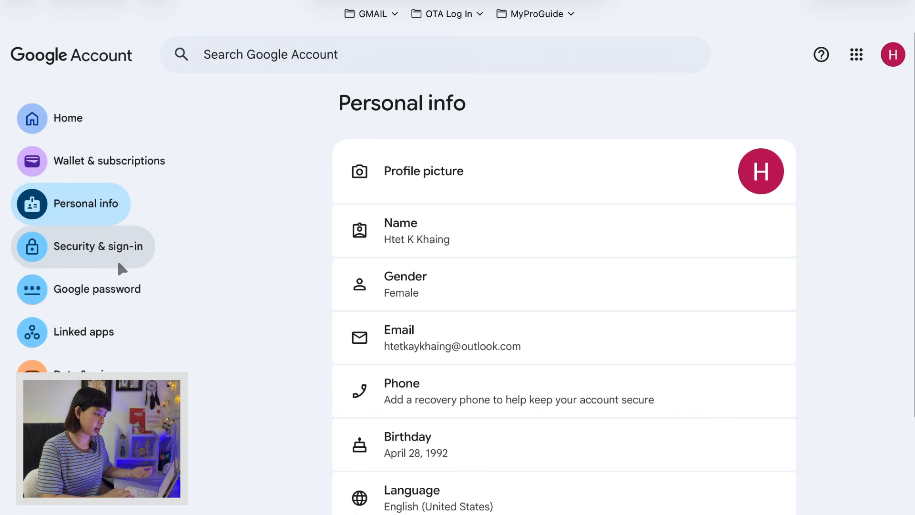
left_click(119, 263)
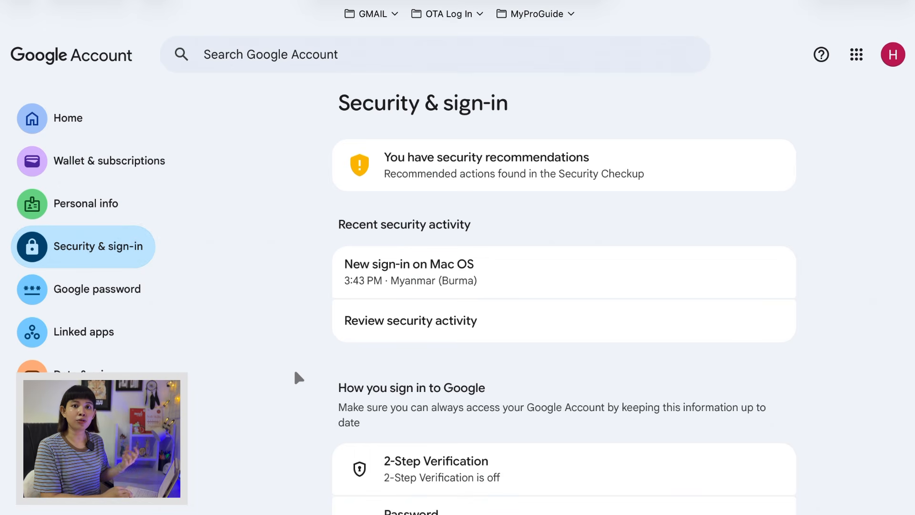
- Scroll Security & sign-in down to the sign-in methods, then open the password change page
scroll(296, 374, "down", 1)
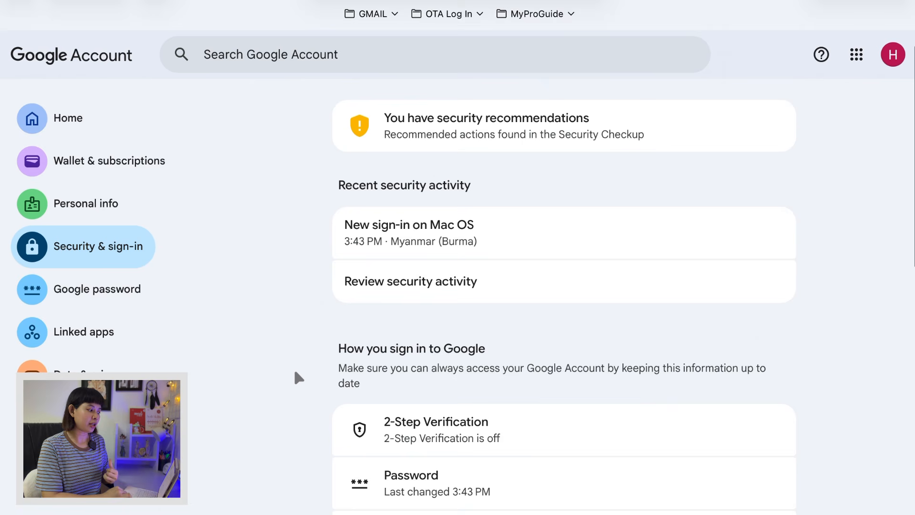
scroll(295, 372, "down", 1)
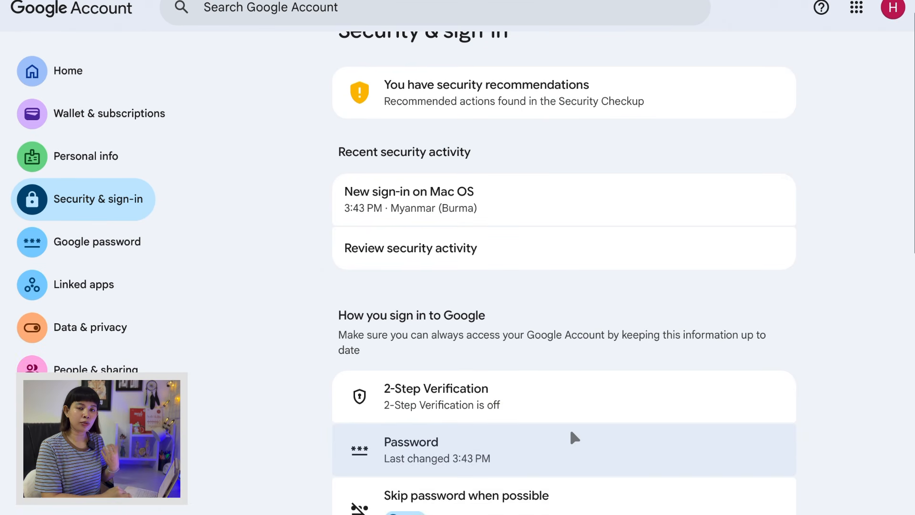
scroll(572, 435, "down", 1)
scroll(572, 435, "down", 2)
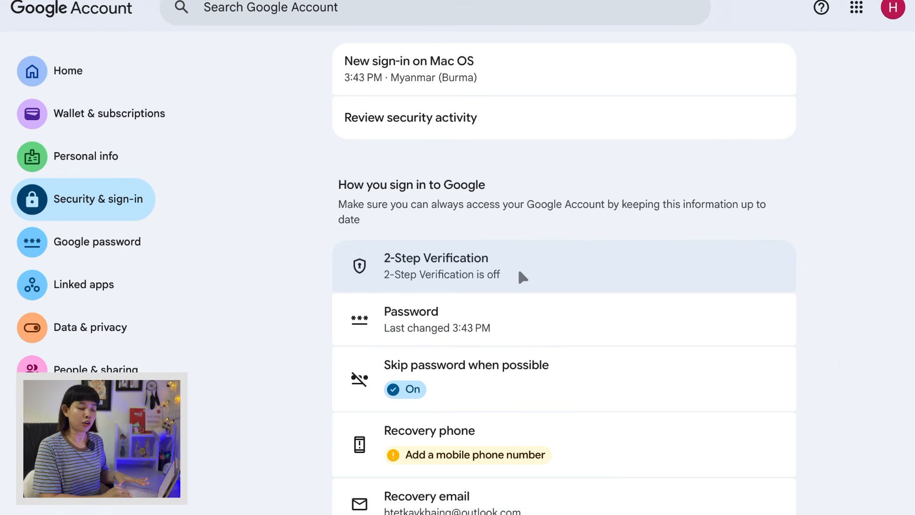
left_click(98, 249)
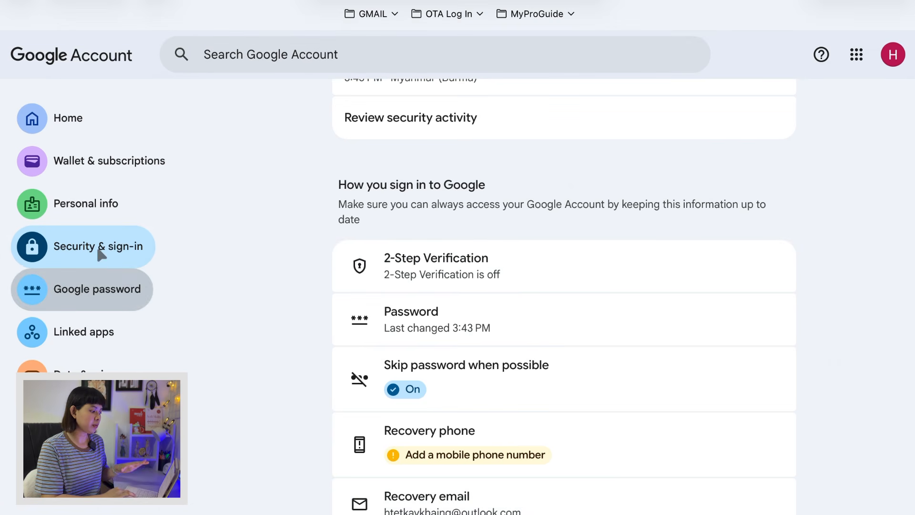
left_click(96, 292)
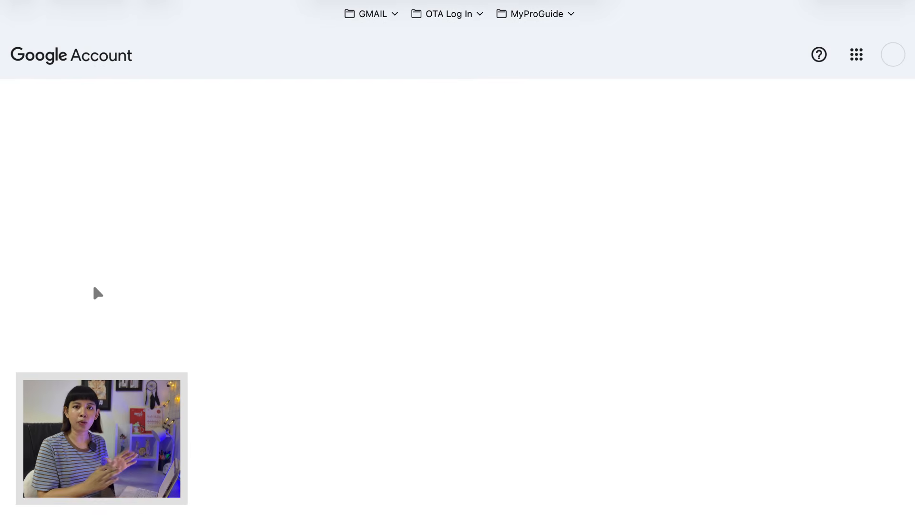
key("Escape")
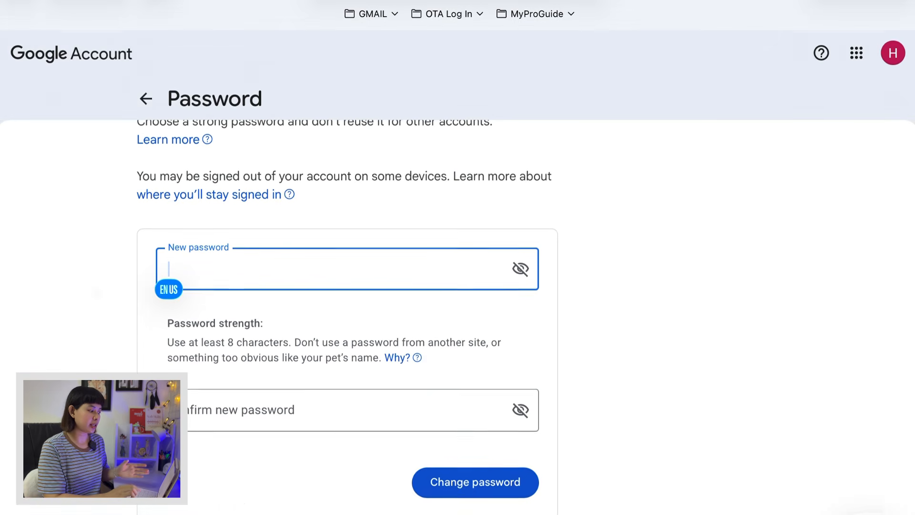
left_click(145, 99)
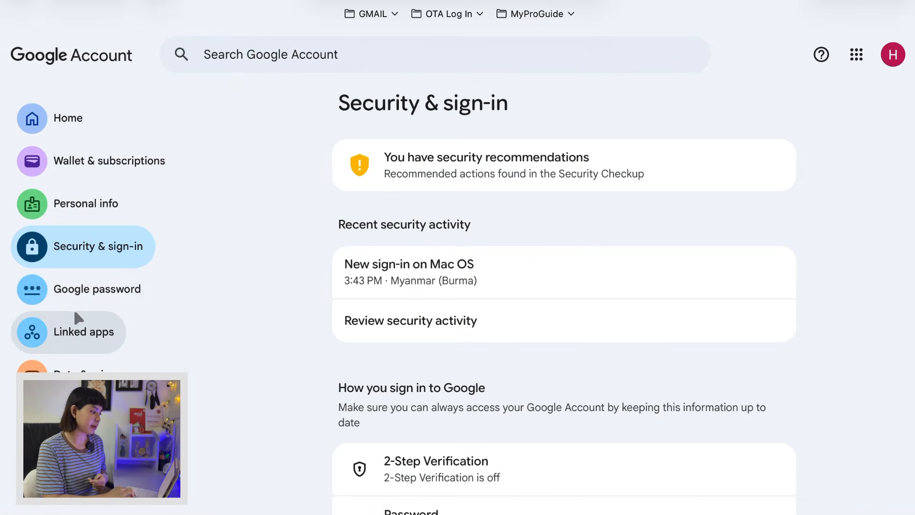
left_click(74, 335)
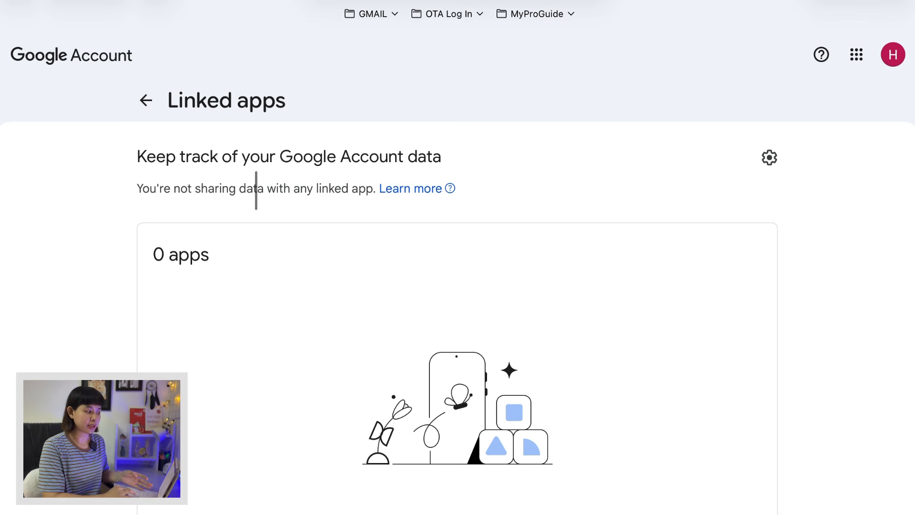
left_click(151, 98)
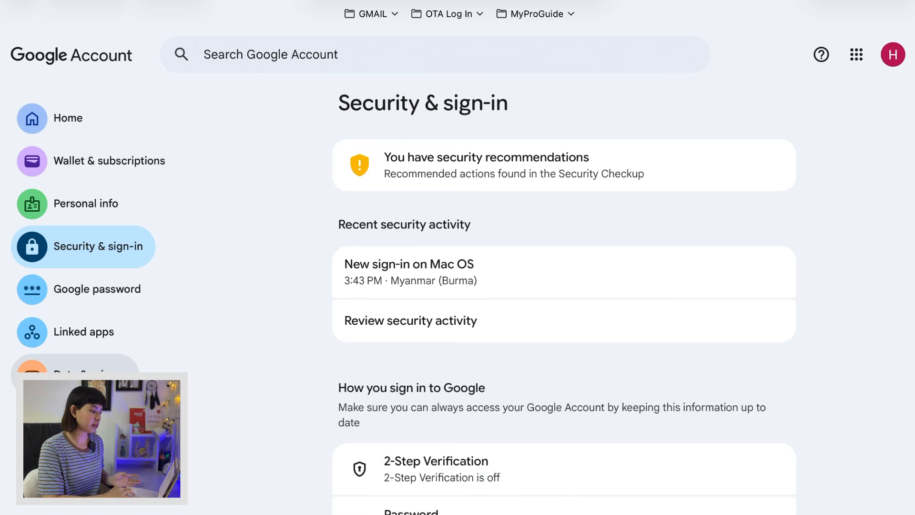
left_click(60, 367)
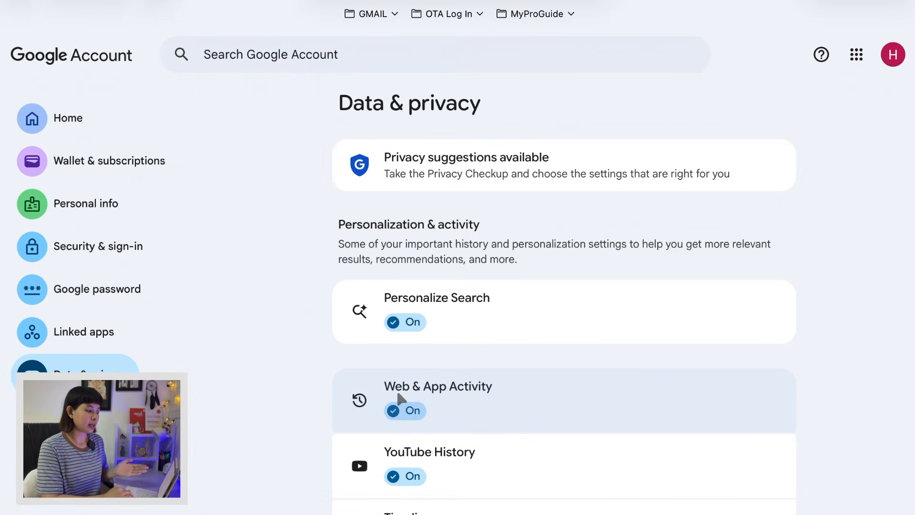
- Scroll through the Data & privacy history, ads and tools sections, then go to People & sharing
scroll(399, 398, "down", 2)
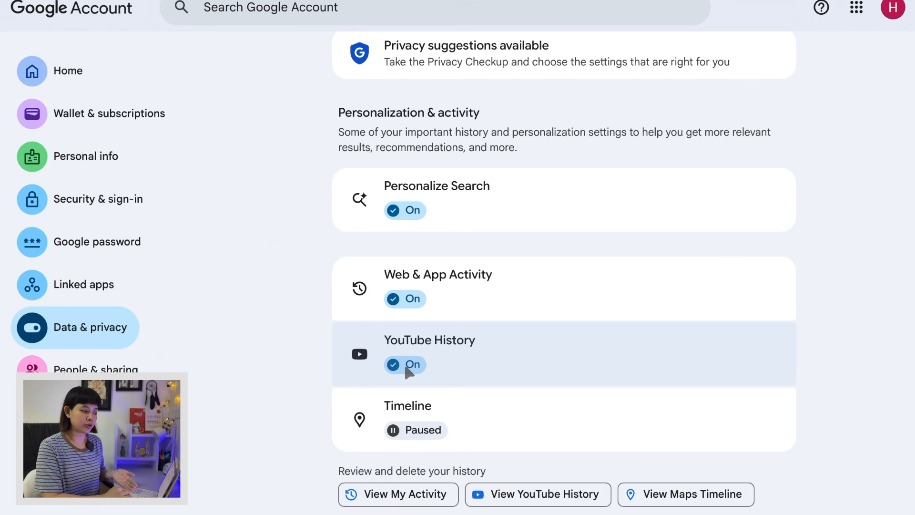
scroll(407, 368, "down", 2)
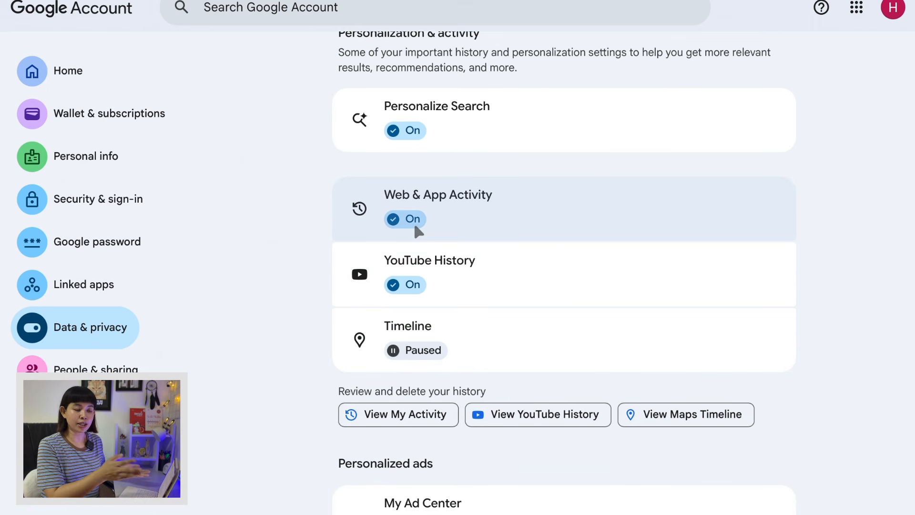
scroll(415, 228, "down", 6)
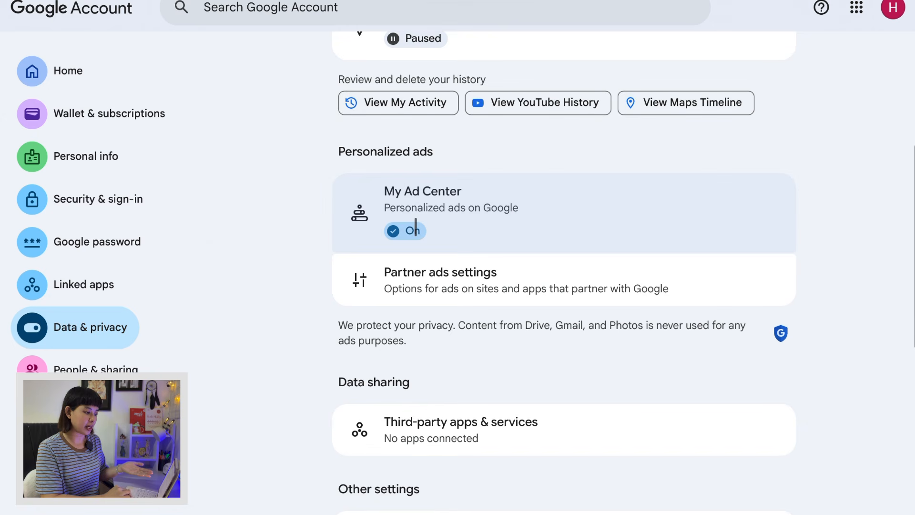
scroll(415, 227, "down", 13)
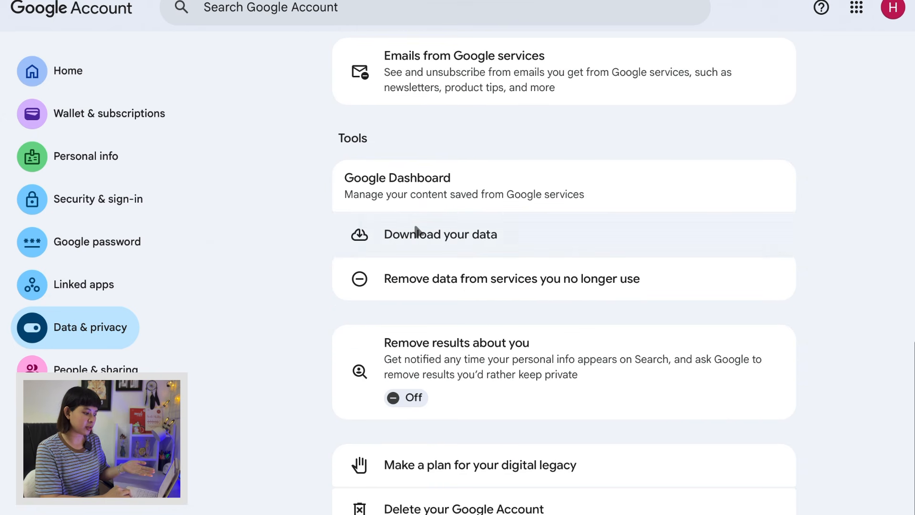
scroll(429, 306, "down", 1)
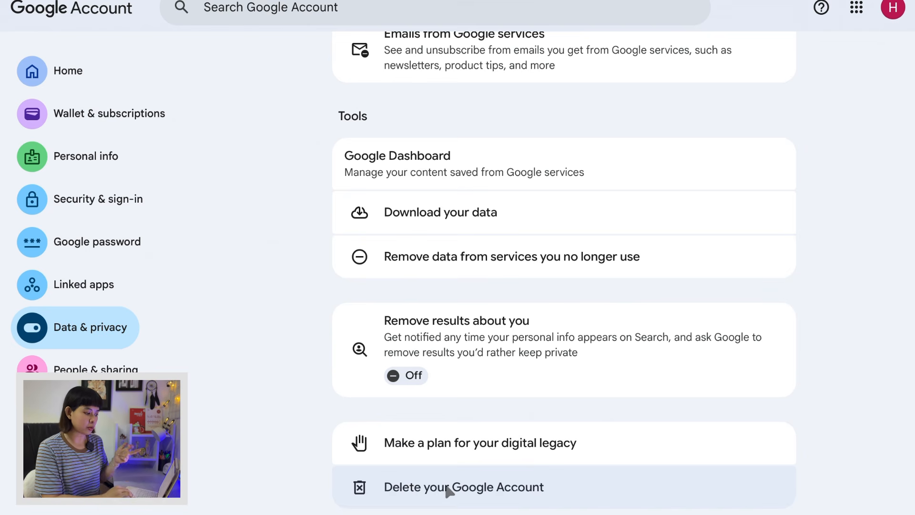
left_click(91, 329)
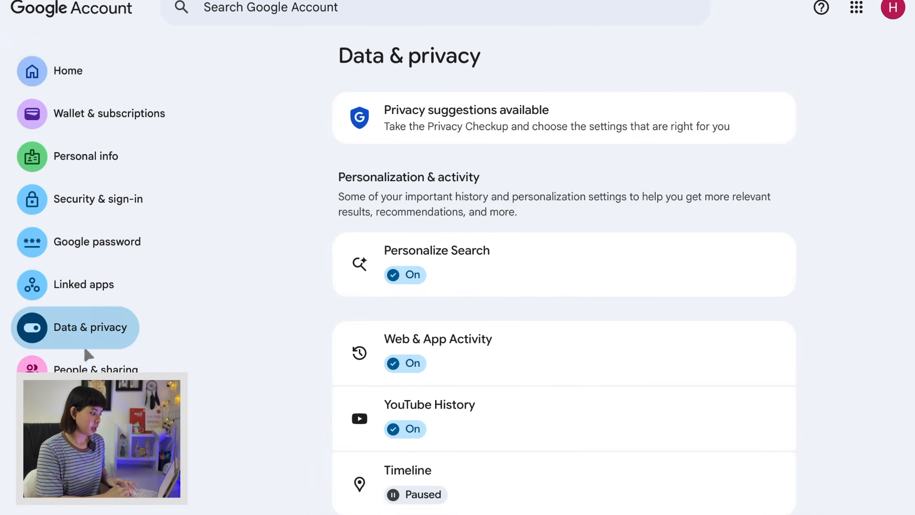
left_click(81, 367)
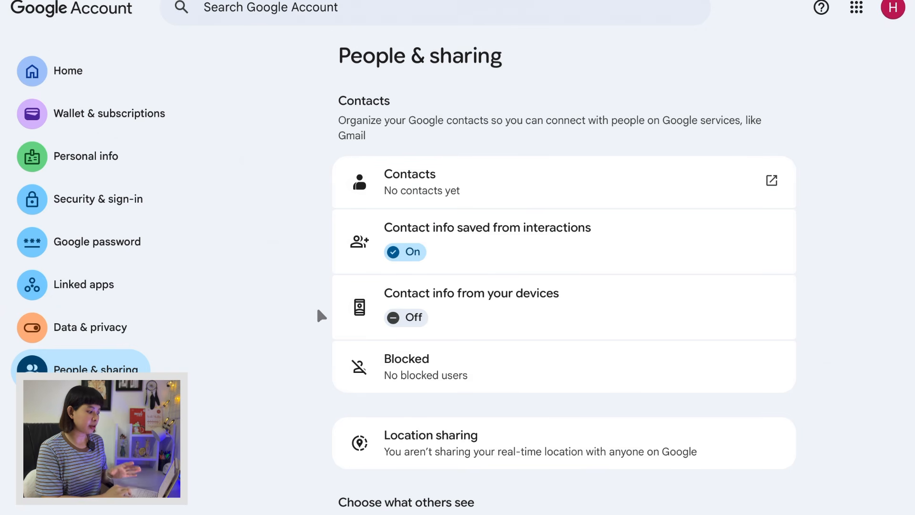
- Review Contacts, Location sharing, Choose what others see and Business features, then open Family
scroll(381, 317, "down", 2)
scroll(429, 328, "down", 4)
scroll(429, 327, "down", 2)
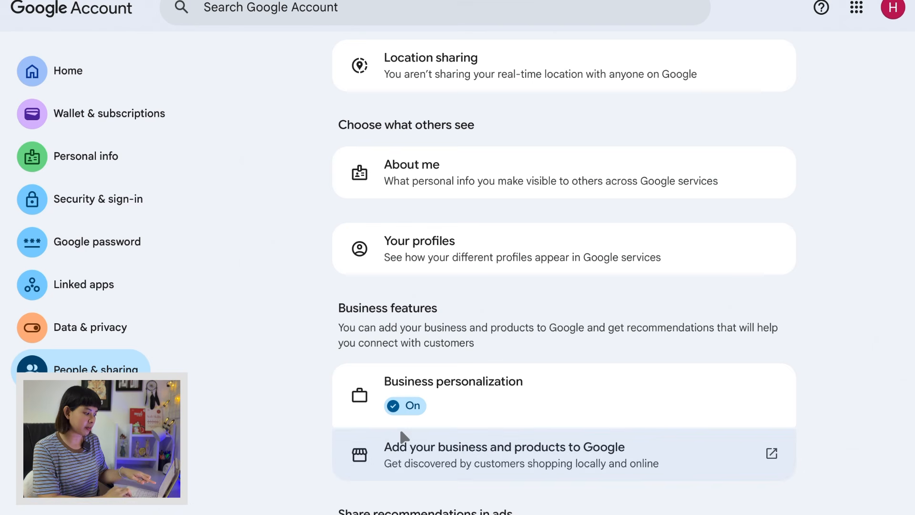
scroll(402, 436, "down", 1)
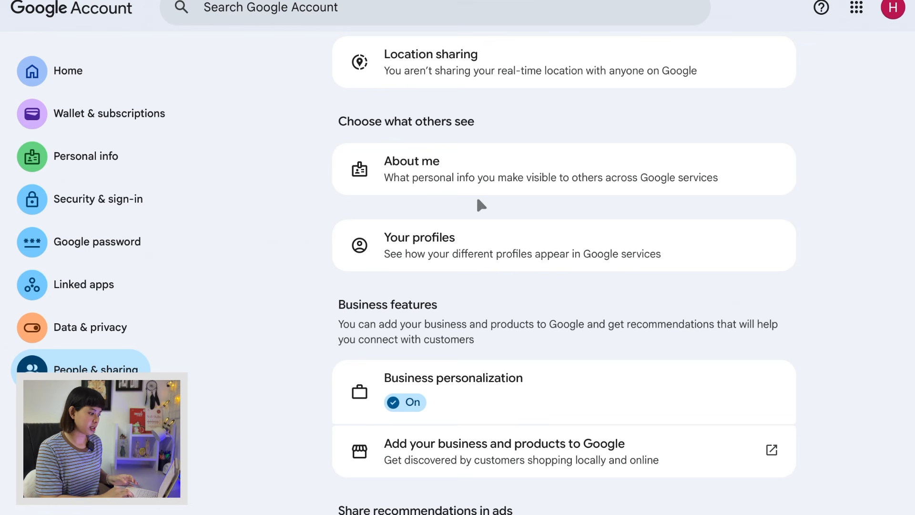
scroll(455, 176, "up", 1)
scroll(445, 238, "up", 4)
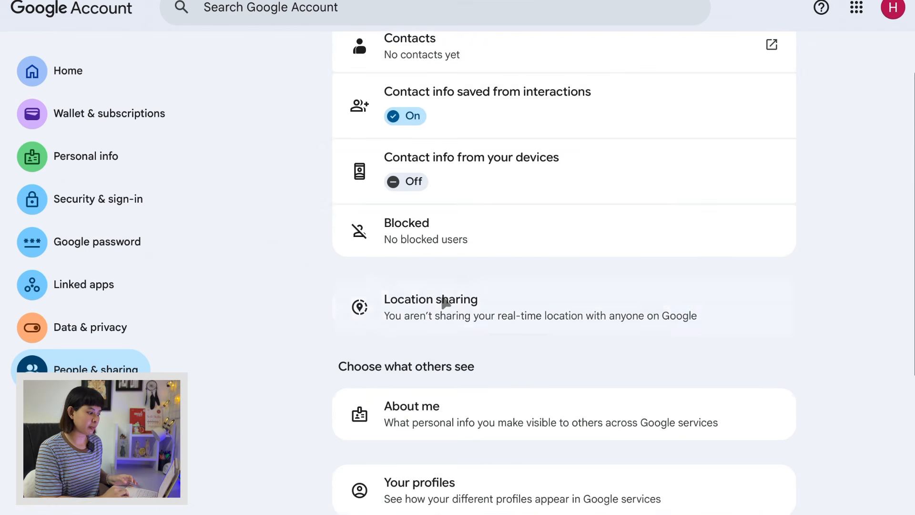
scroll(465, 284, "up", 1)
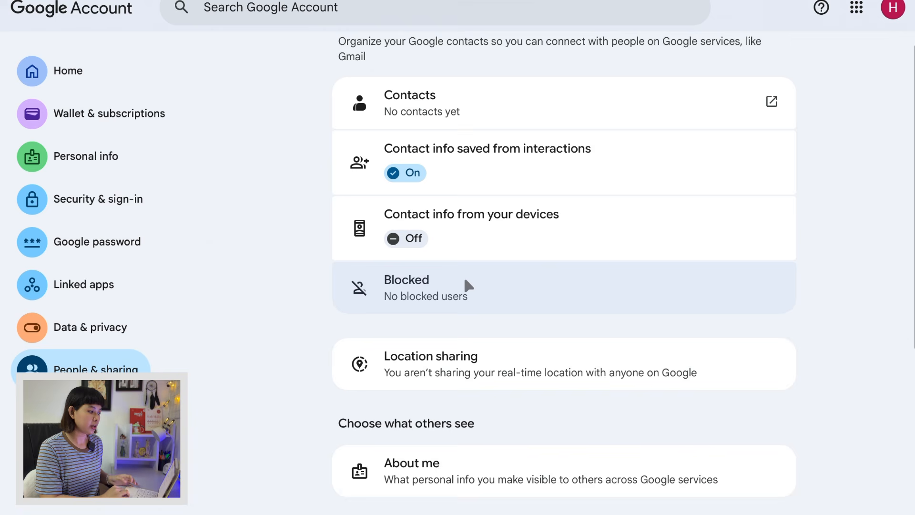
scroll(466, 284, "down", 5)
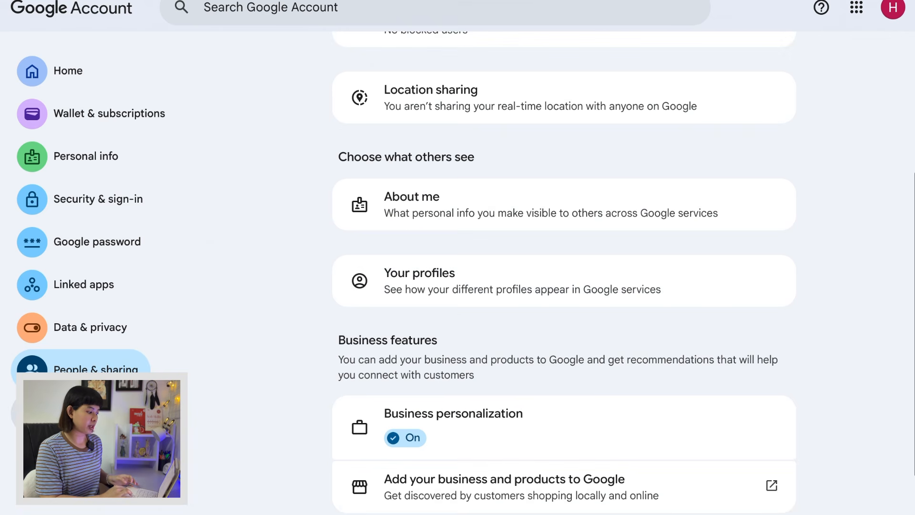
left_click(69, 413)
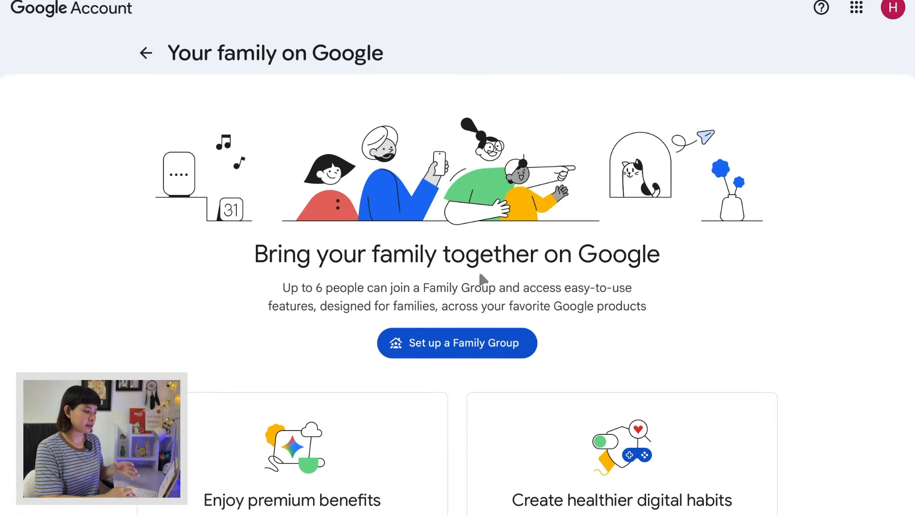
- Go back from Family to People & sharing and show the Google apps list
left_click(146, 52)
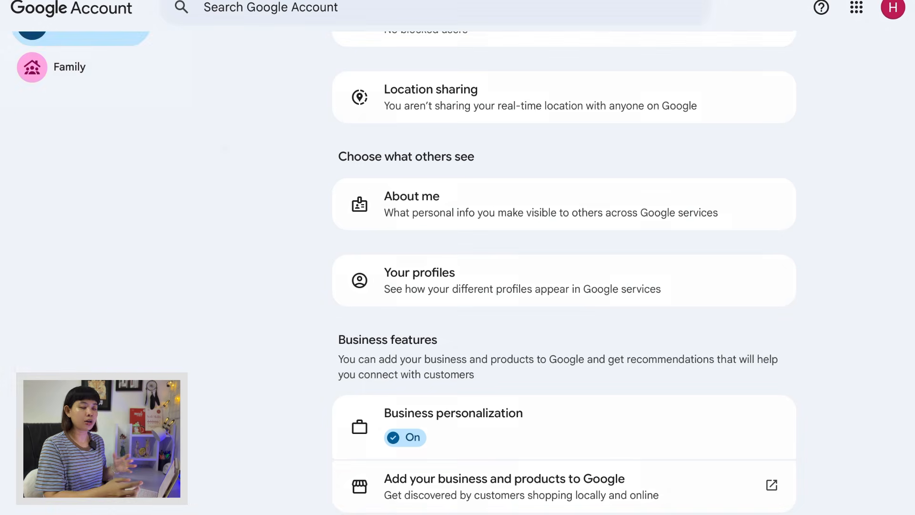
scroll(564, 391, "up", 8)
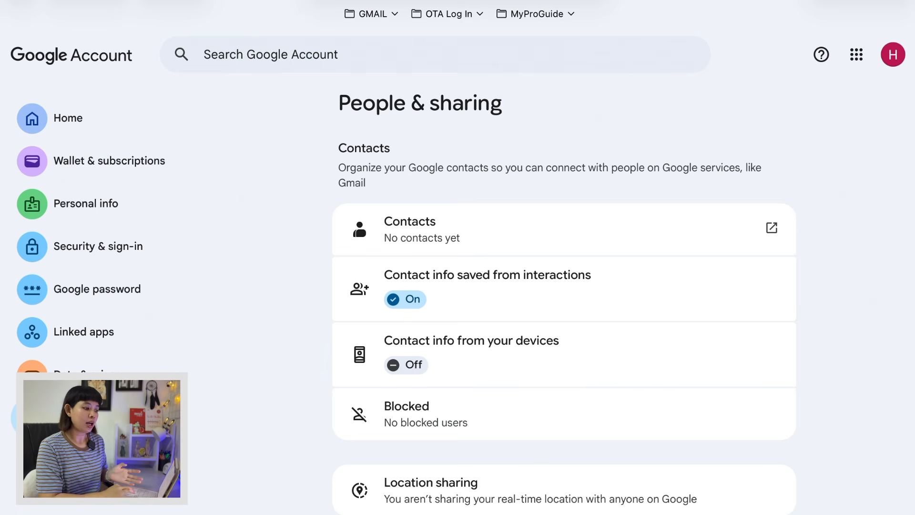
left_click(856, 56)
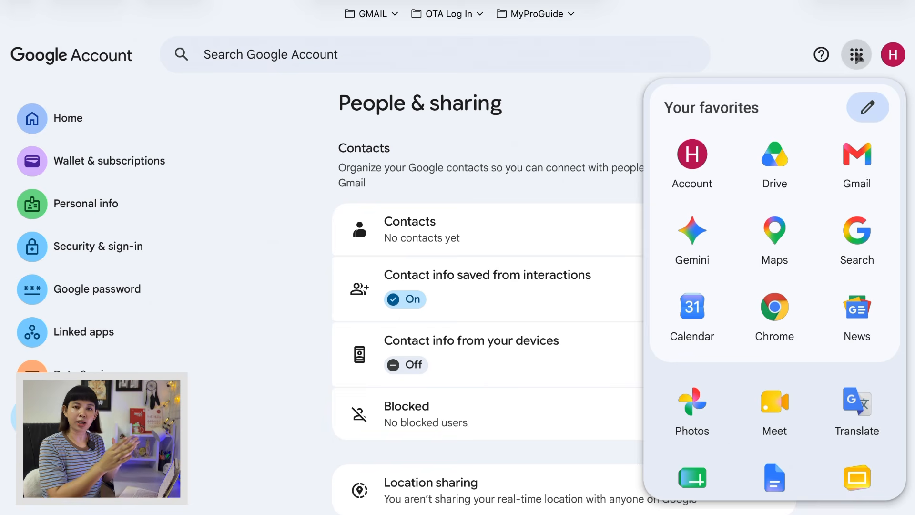